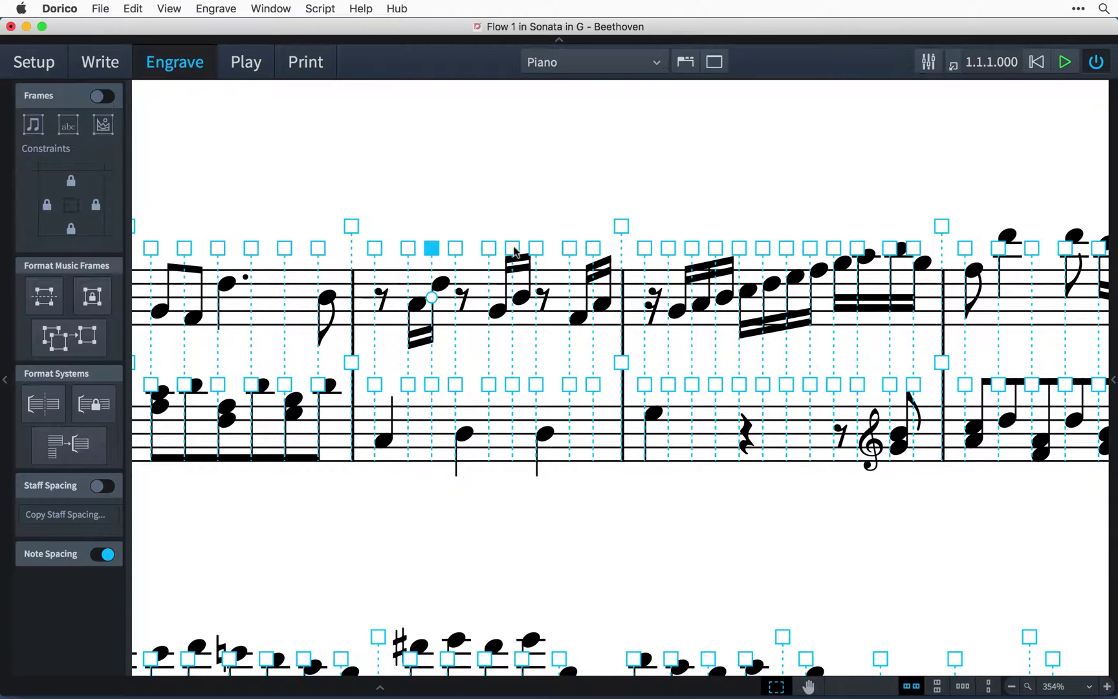
- Nudge several lower-staff note columns in the Magnificat left to tighten their spacing
key("alt+Right")
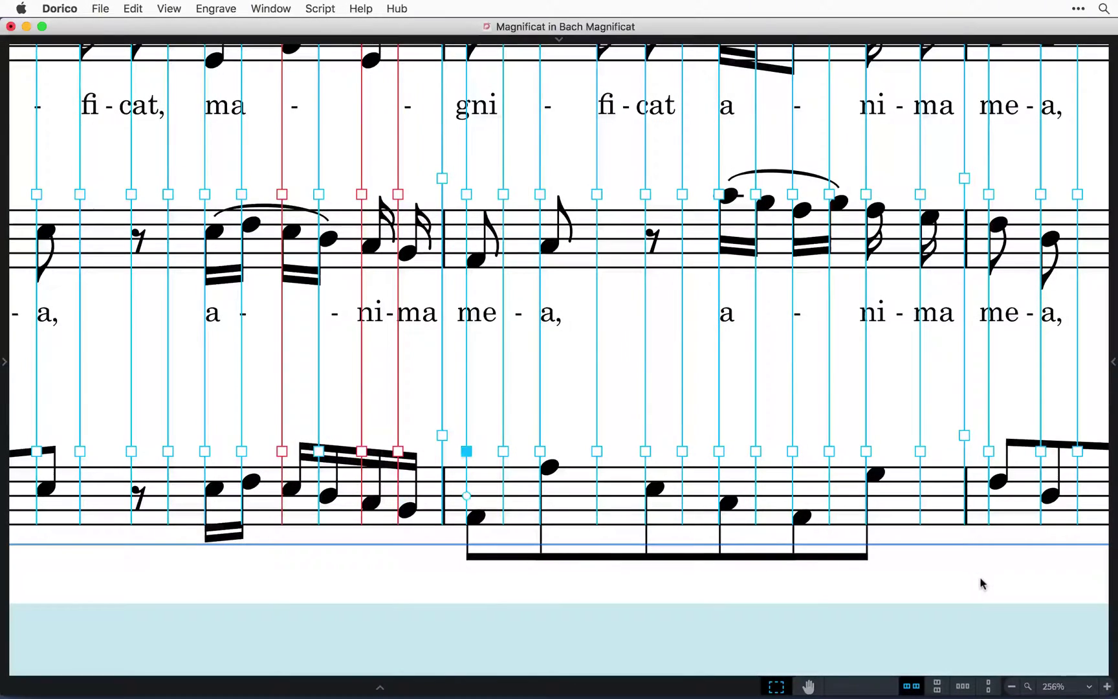
key("Right")
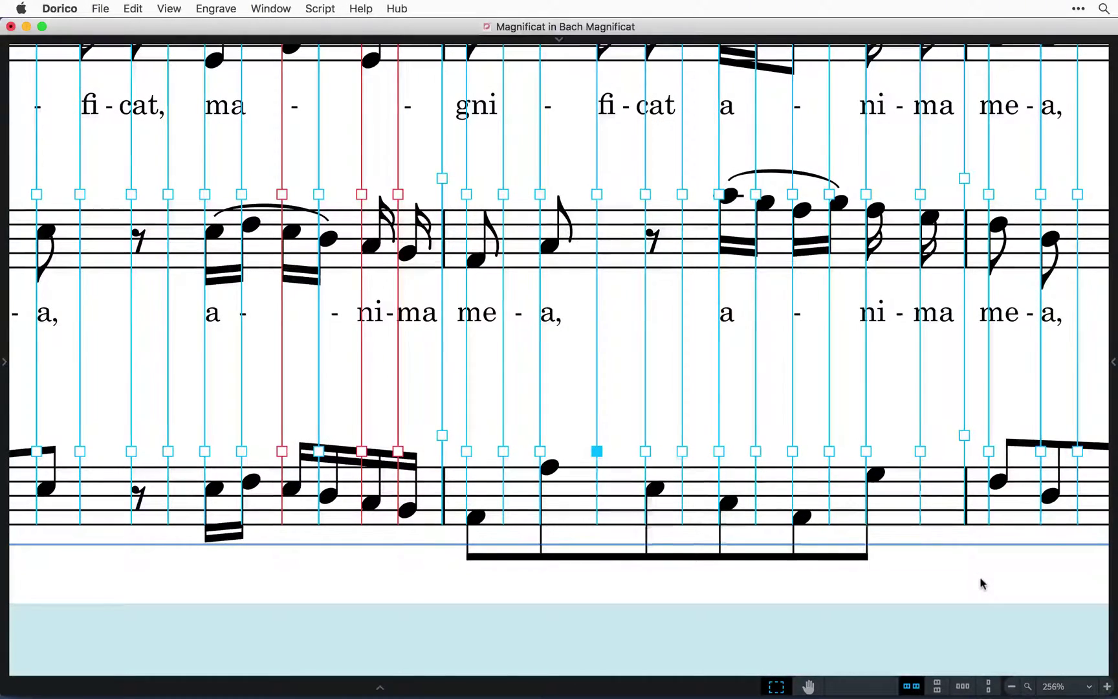
key("alt+Left")
key("alt+Left")
key("alt+Left")
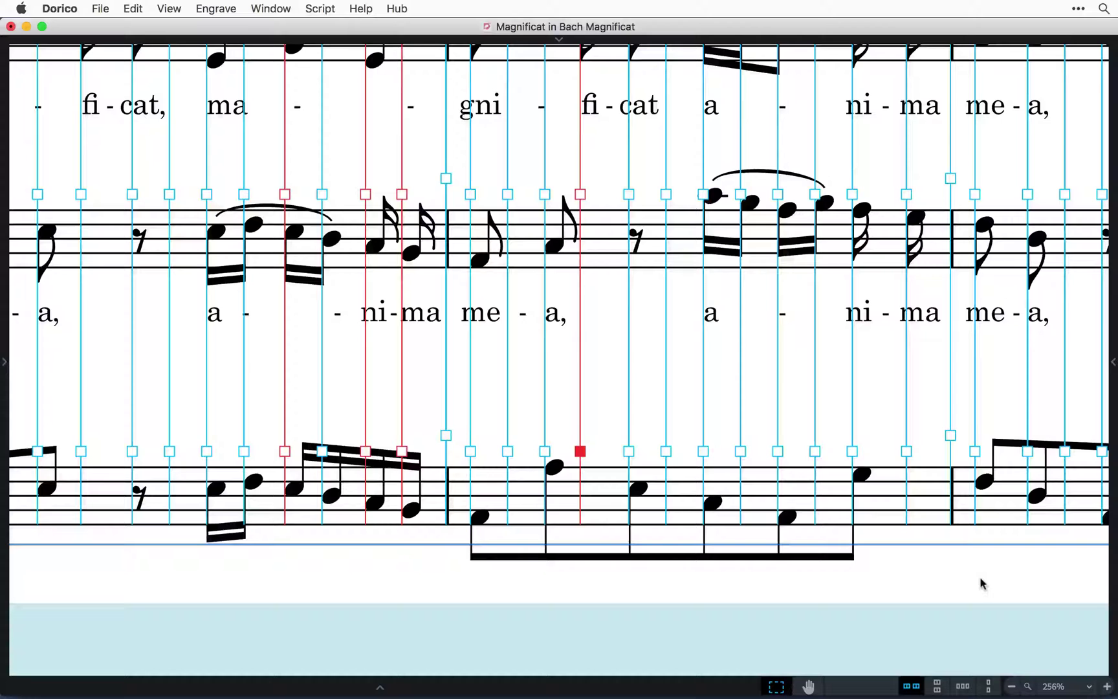
key("Right")
key("alt+Left")
key("alt+Left")
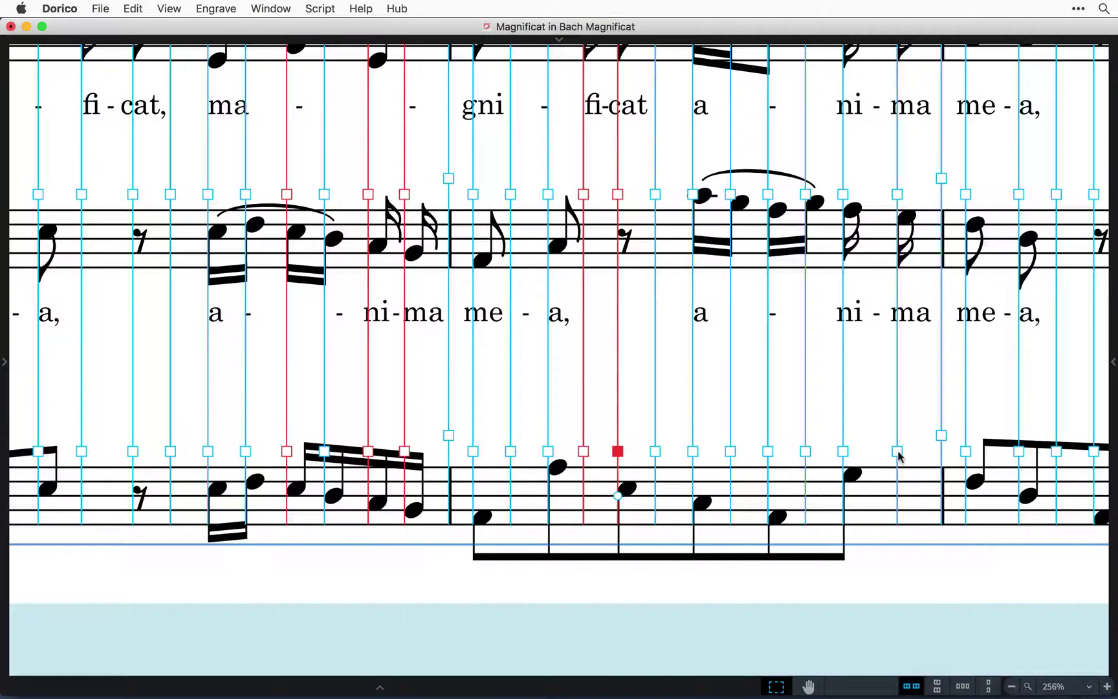
key("alt+Left")
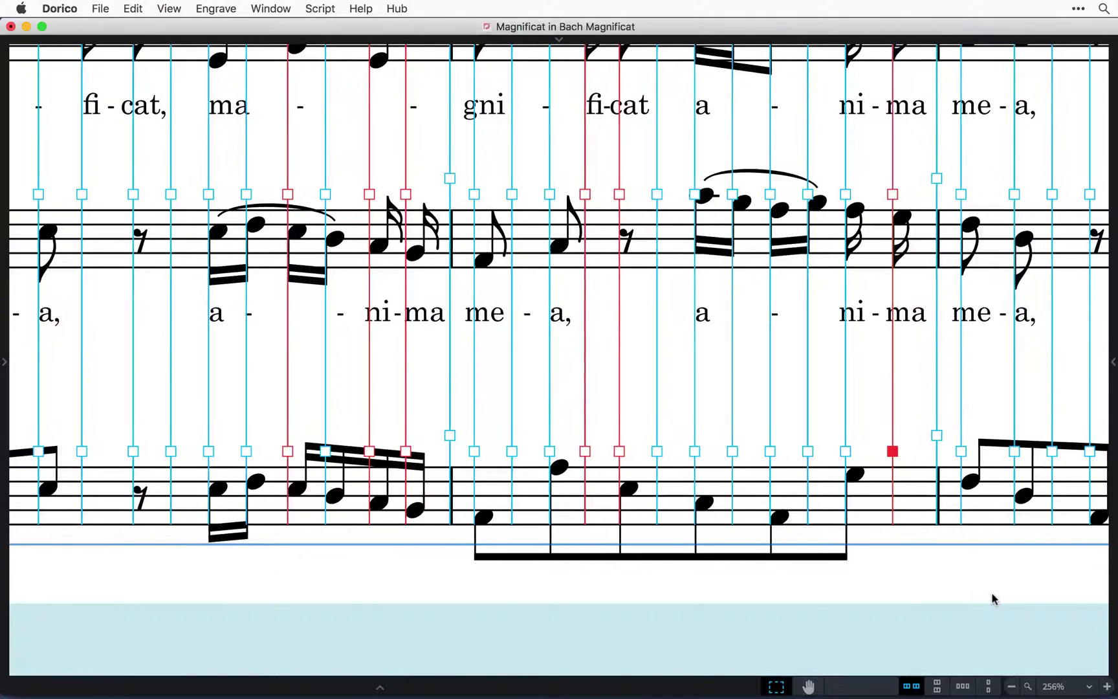
- Pull the last note column further left, turn on Note Spacing, and select bass-staff notes
key("alt+Left")
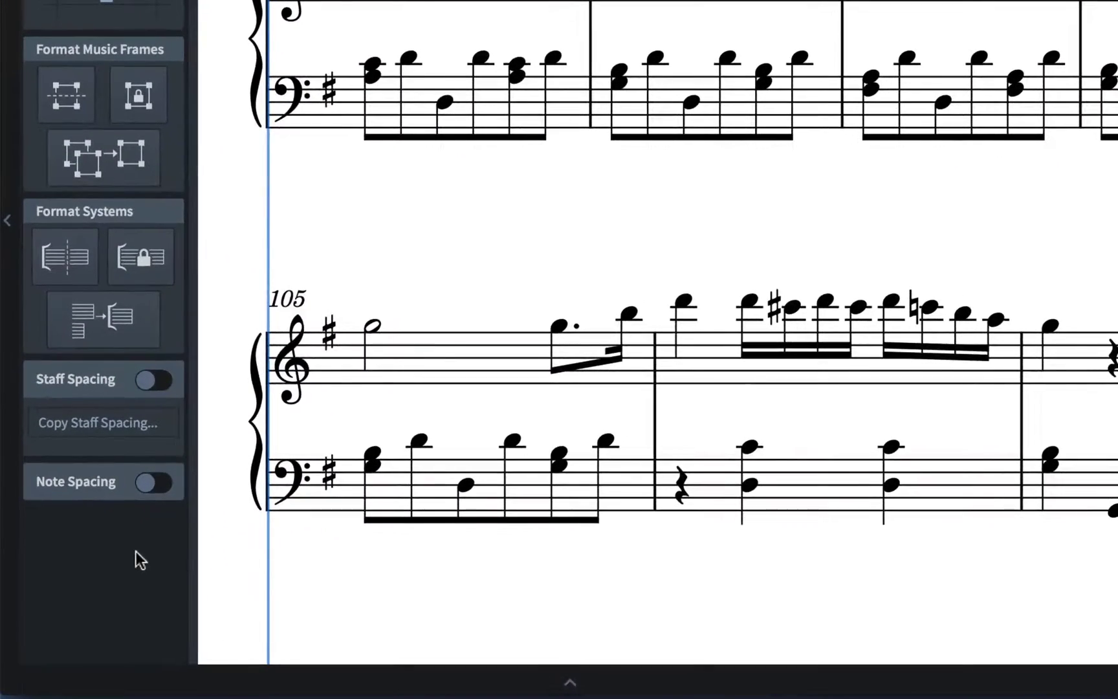
left_click(146, 487)
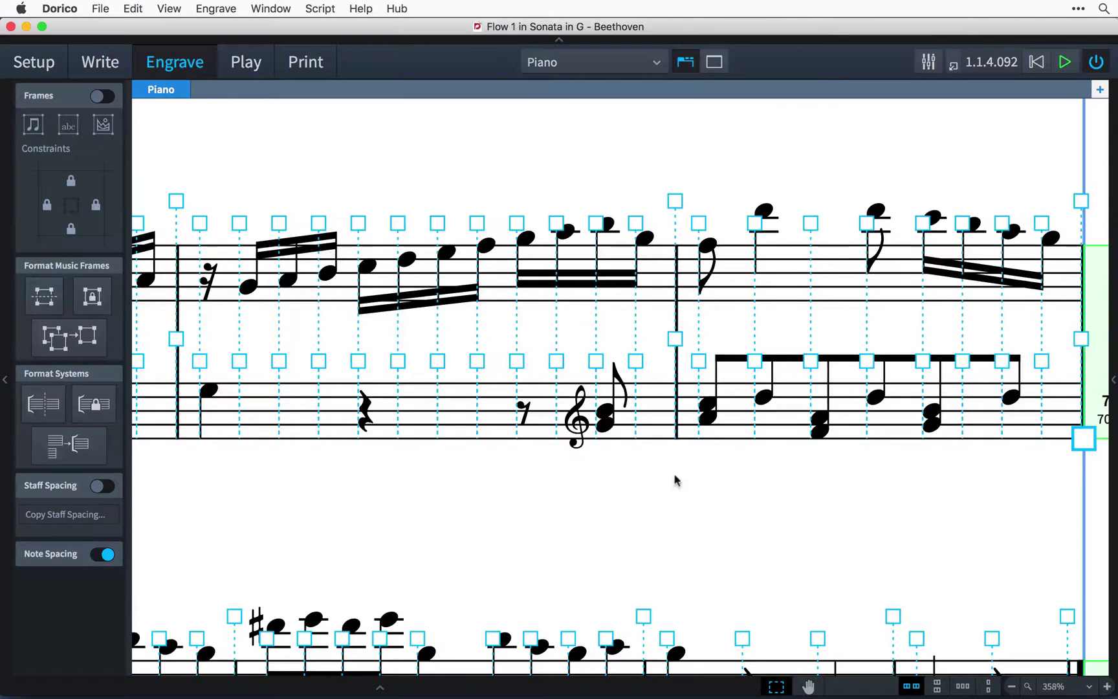
left_click_drag(645, 494, 853, 386)
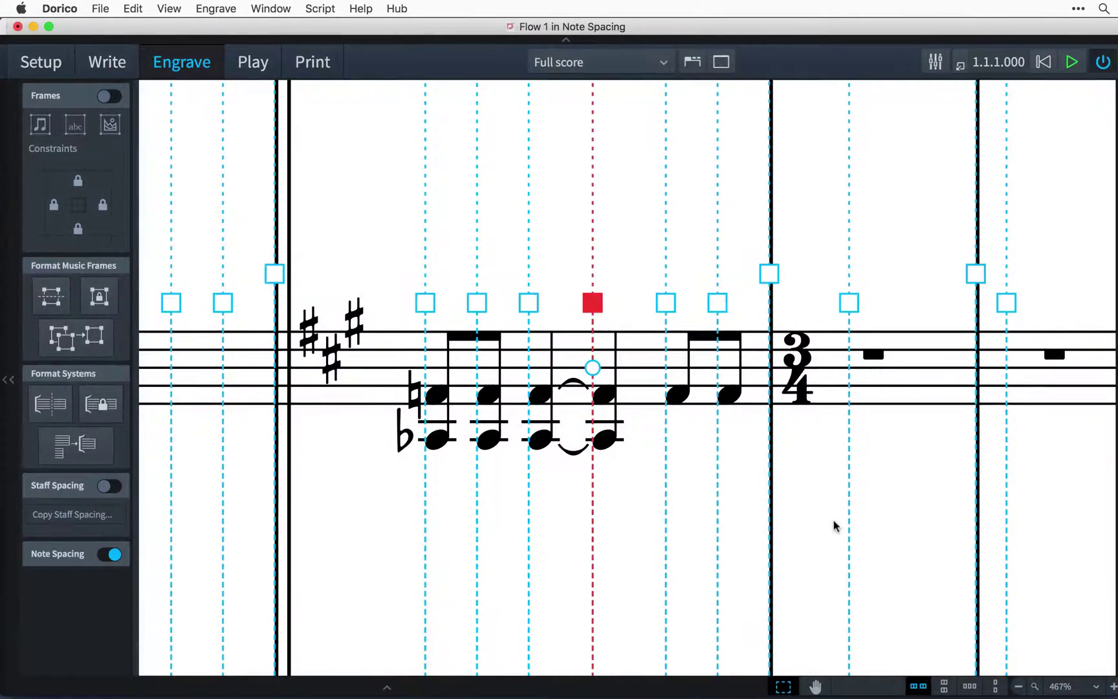
- Shift the key signature and the 3/4 time signature to the right
key("Left")
key("Left")
key("Left")
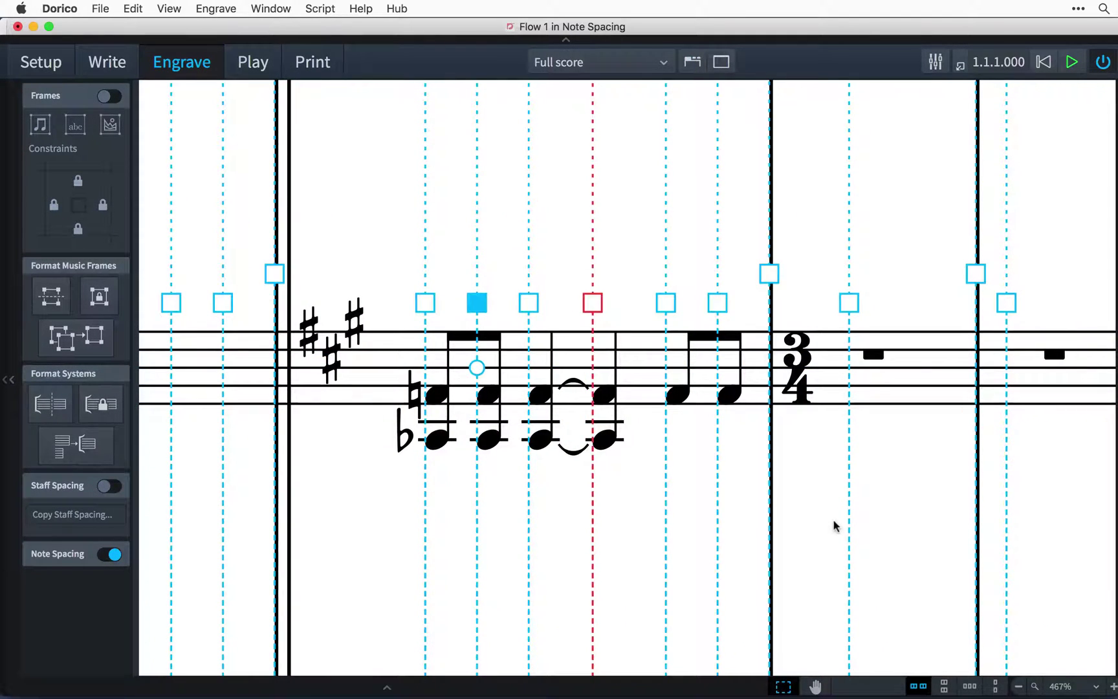
key("alt+Left")
key("Left")
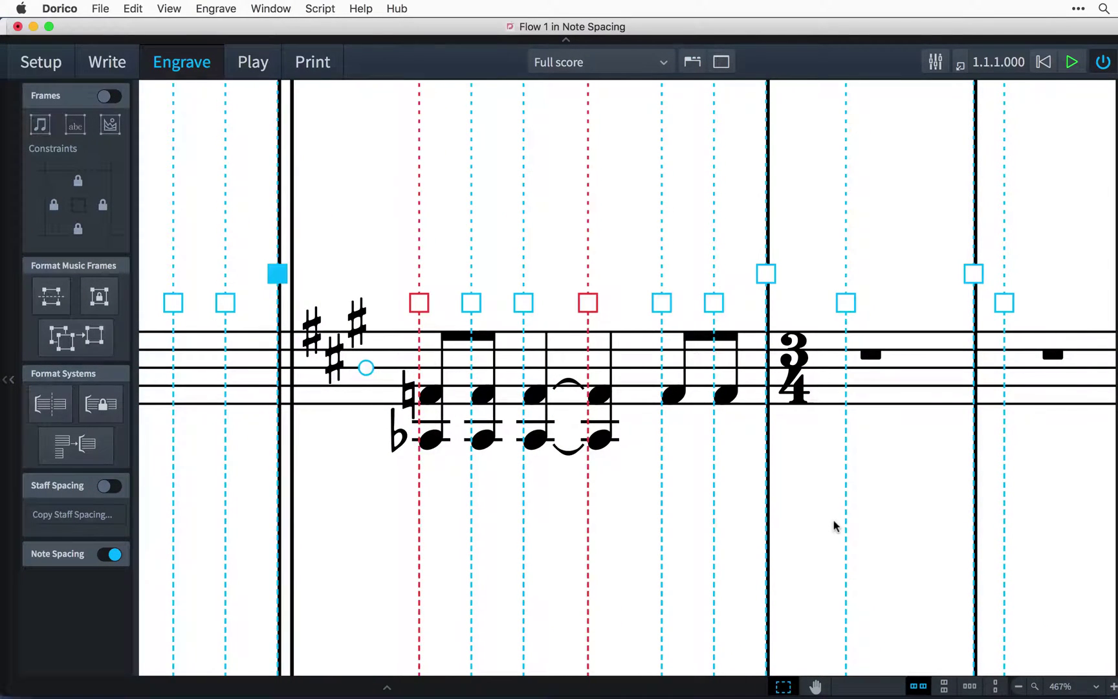
key("Right")
key("alt+Right")
key("alt+Right")
key("Right")
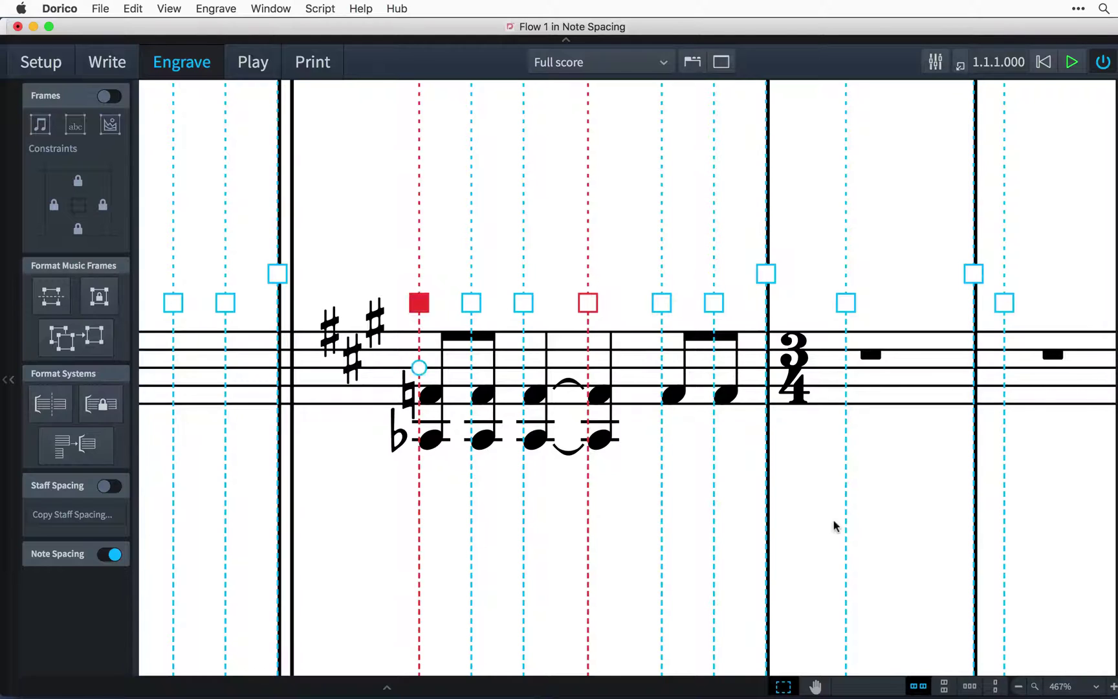
key("Right")
key("Right")
key("Right")
key("Right")
key("Right")
key("Right")
key("Right")
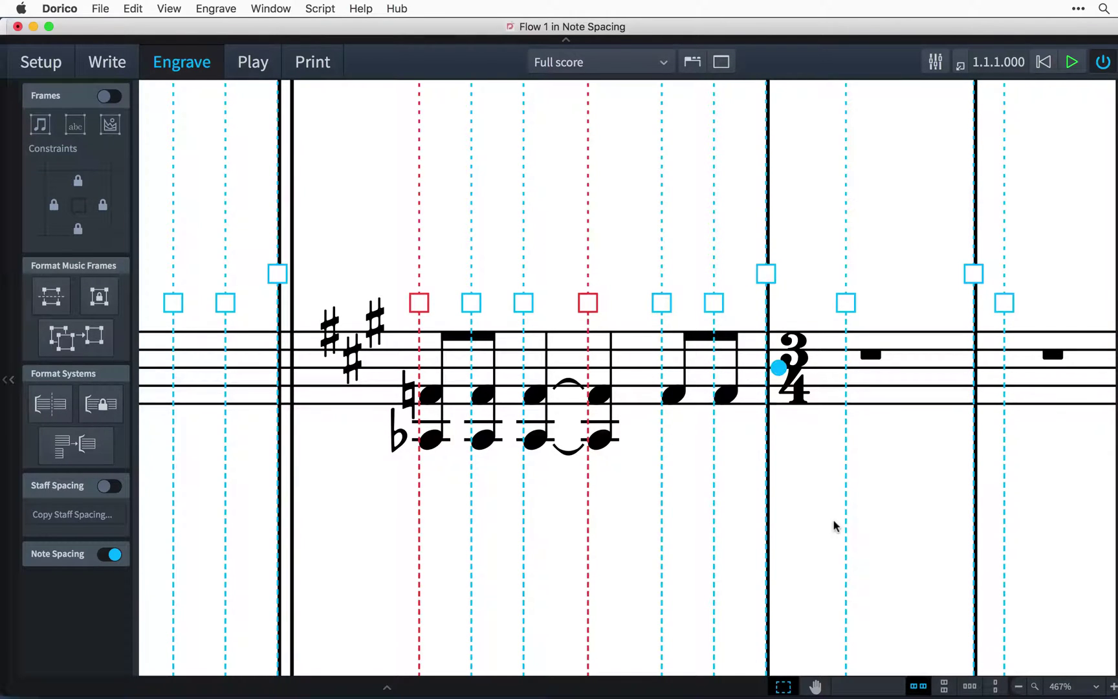
key("alt+Right")
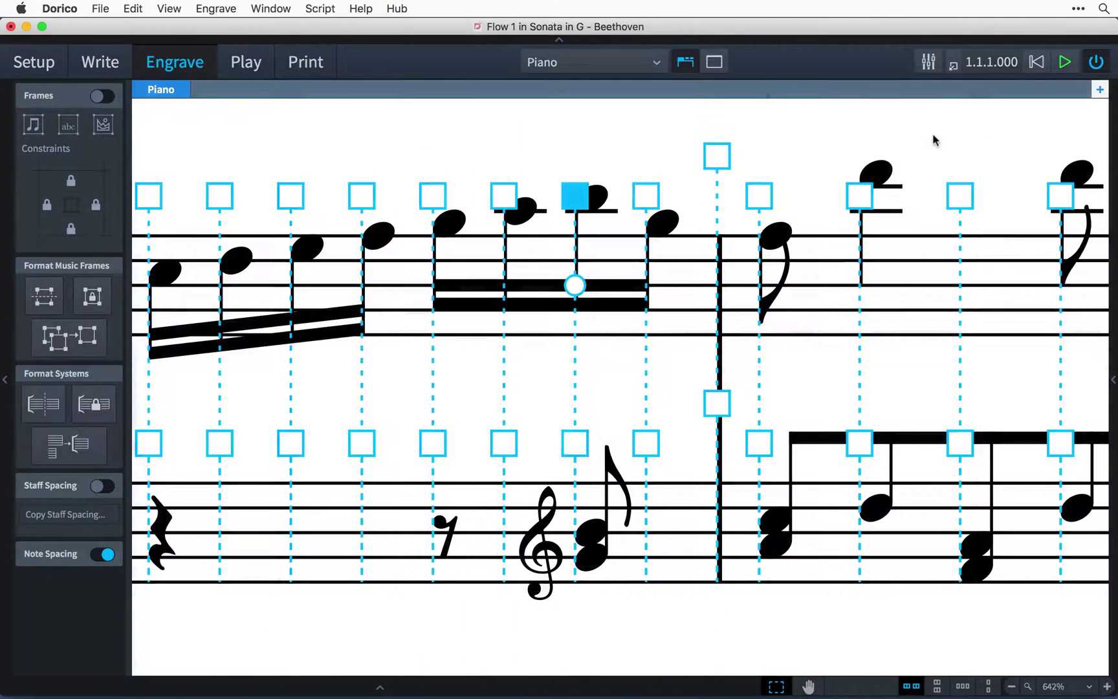
- Adjust the space before the chosen note, widening it and then narrowing it slightly
key("alt+Right")
key("alt+Right")
key("alt+Right")
key("alt+Right")
key("alt+Right")
key("alt+Right")
key("alt+Right")
key("alt+Right")
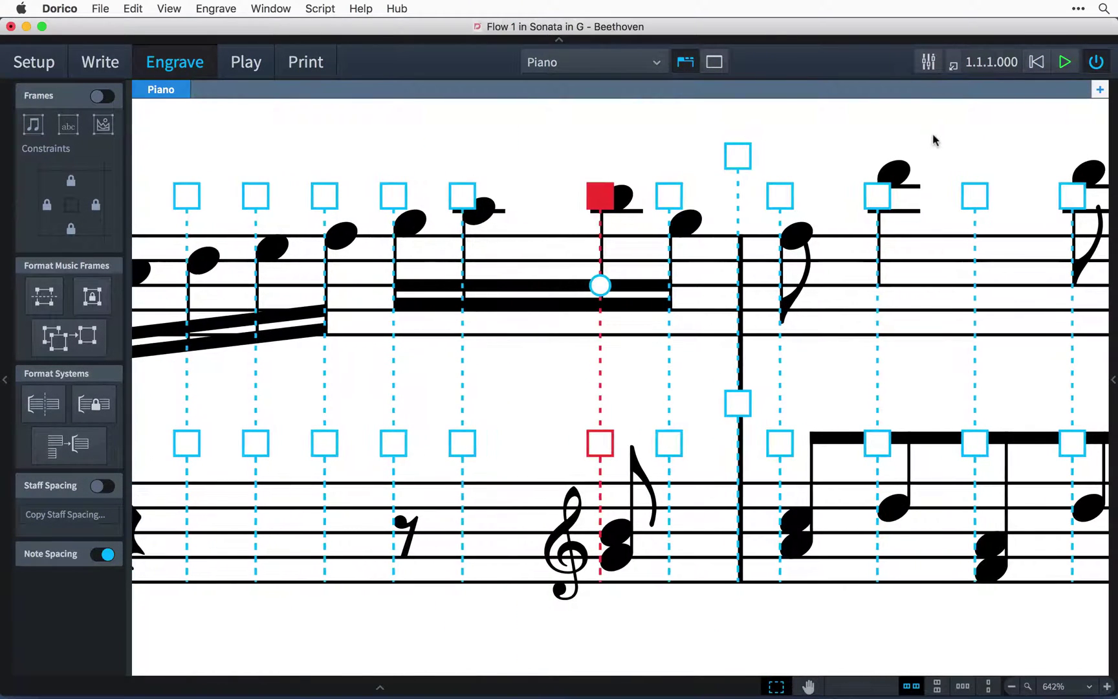
key("alt+Left")
key("alt+Left")
key("alt+Left")
key("alt+Left")
key("alt+Left")
key("alt+Left")
key("alt+Left")
key("alt+Left")
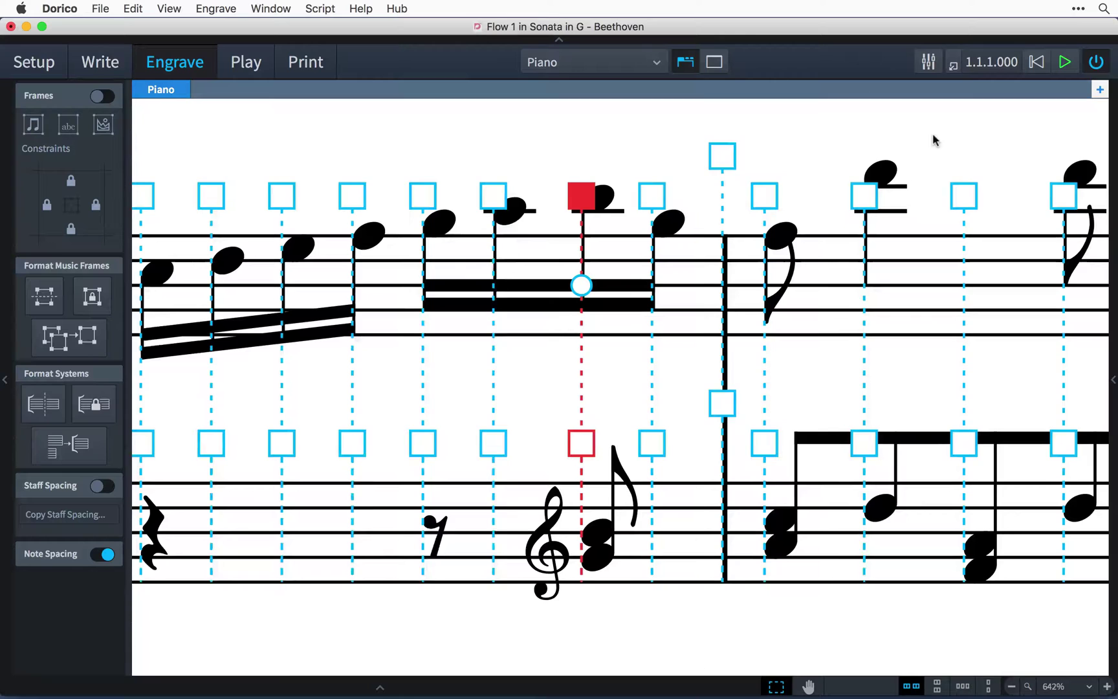
key("alt+Right")
key("alt+Right")
key("alt+Right")
key("alt+Right")
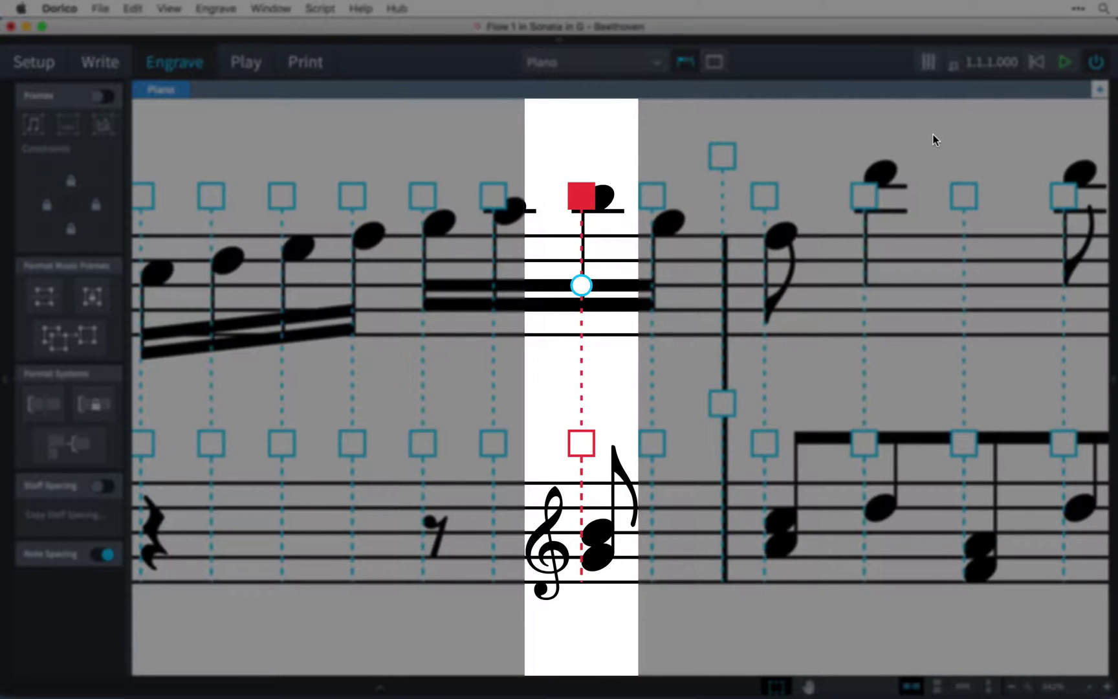
key("alt+Right")
key("alt+Right")
key("alt+Right")
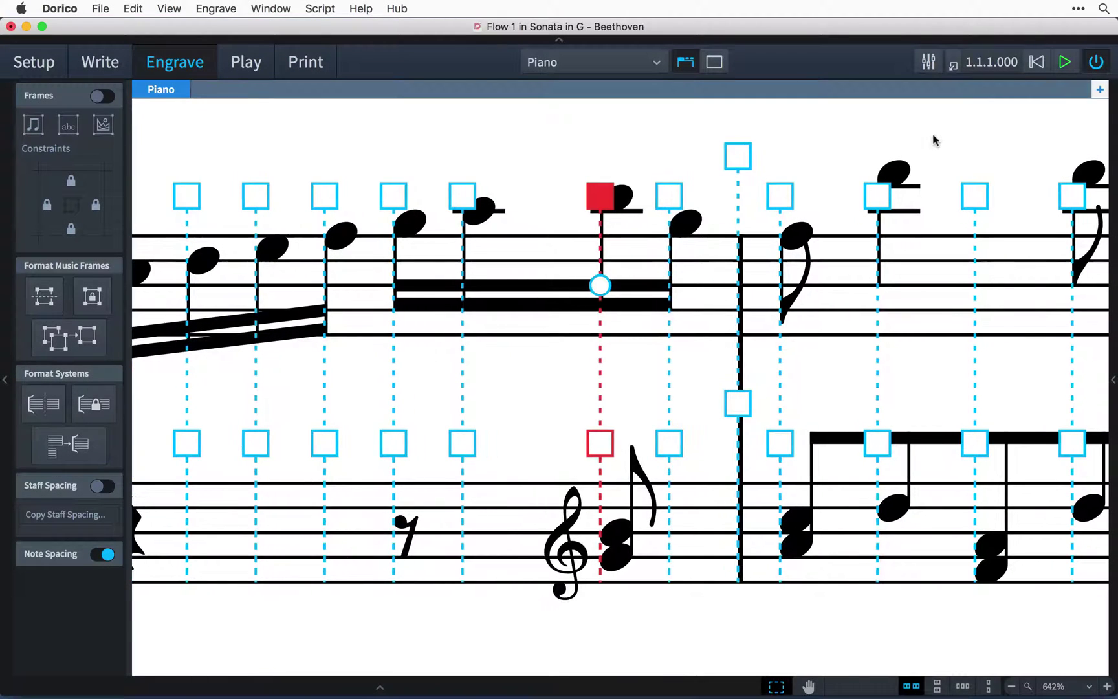
key("alt+Left")
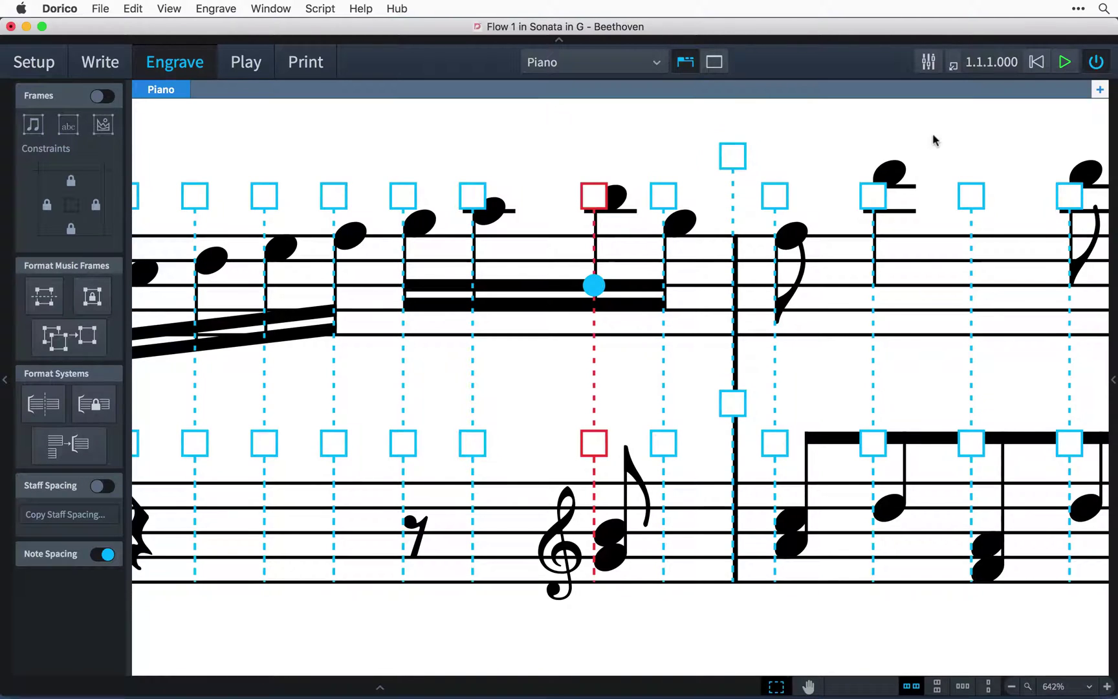
- Offset the upper note left of its column and the lower chord slightly right
key("alt+Right")
key("alt+Left")
key("alt+Left")
key("alt+Left")
key("alt+Left")
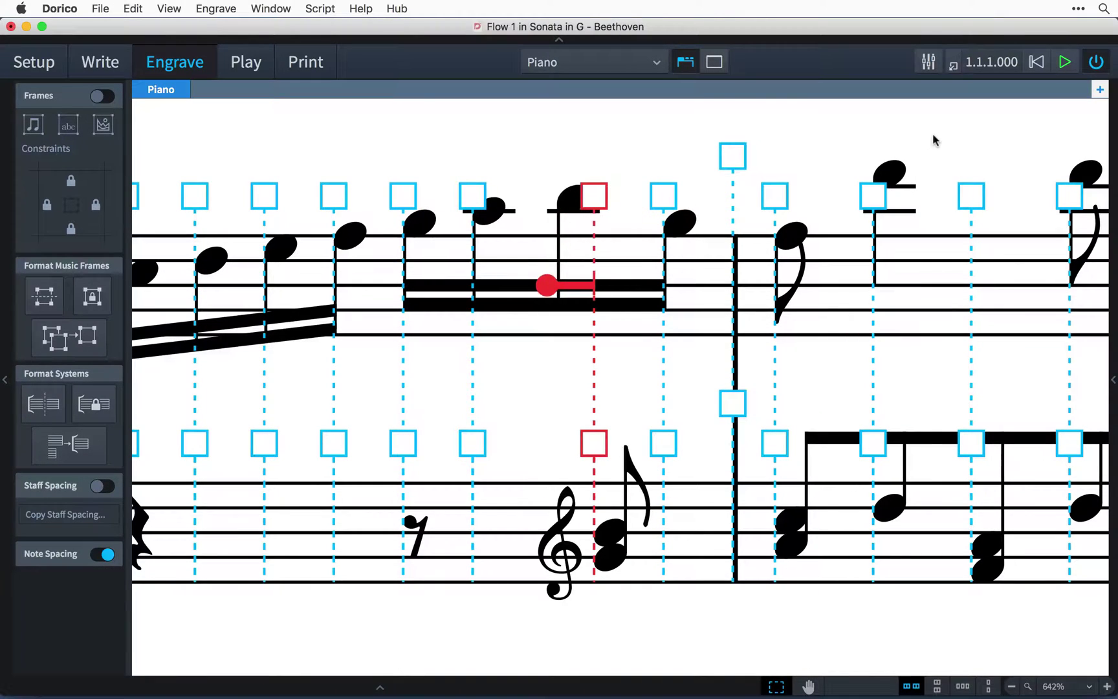
key("Down")
key("Tab")
key("alt+Right")
key("alt+Right")
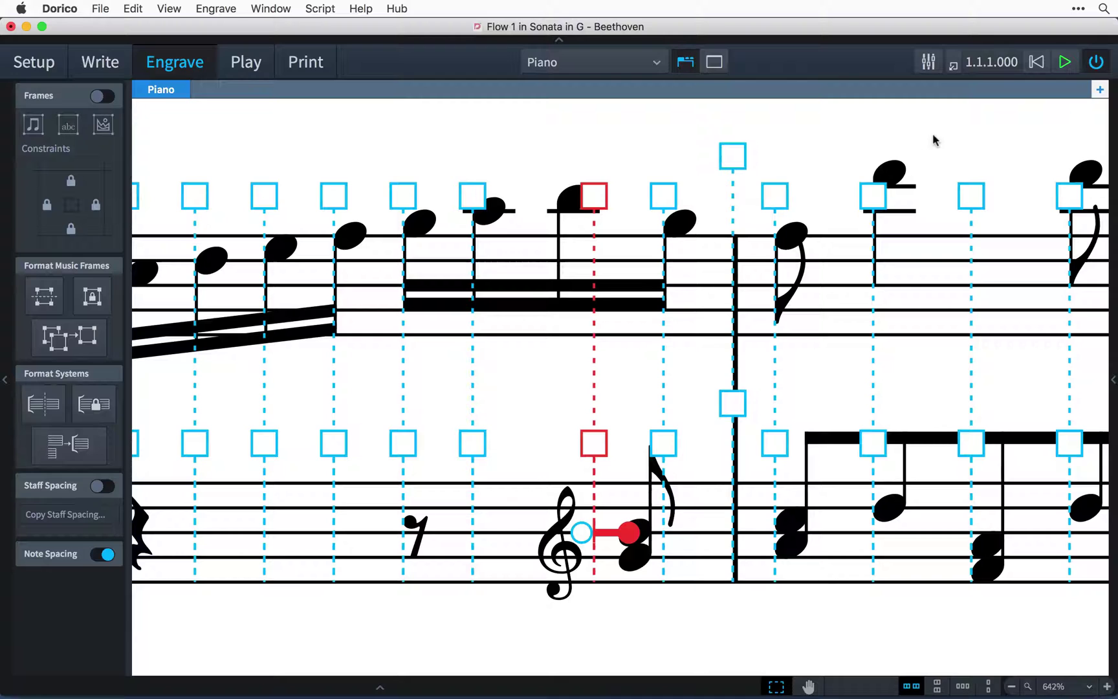
key("alt+Right")
key("alt+Right")
key("alt+Left")
- Nudge the treble clef left and back right
key("alt+Left")
key("Tab")
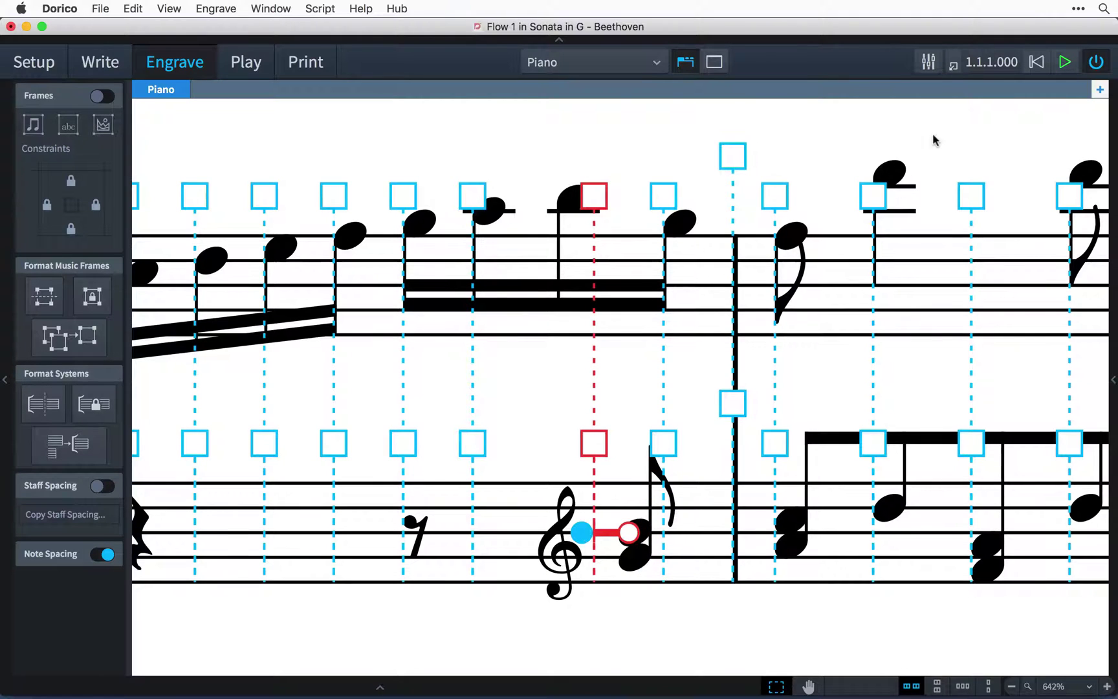
key("alt+Left")
key("alt+Left")
key("alt+Left")
key("alt+Left")
key("alt+Right")
key("alt+Right")
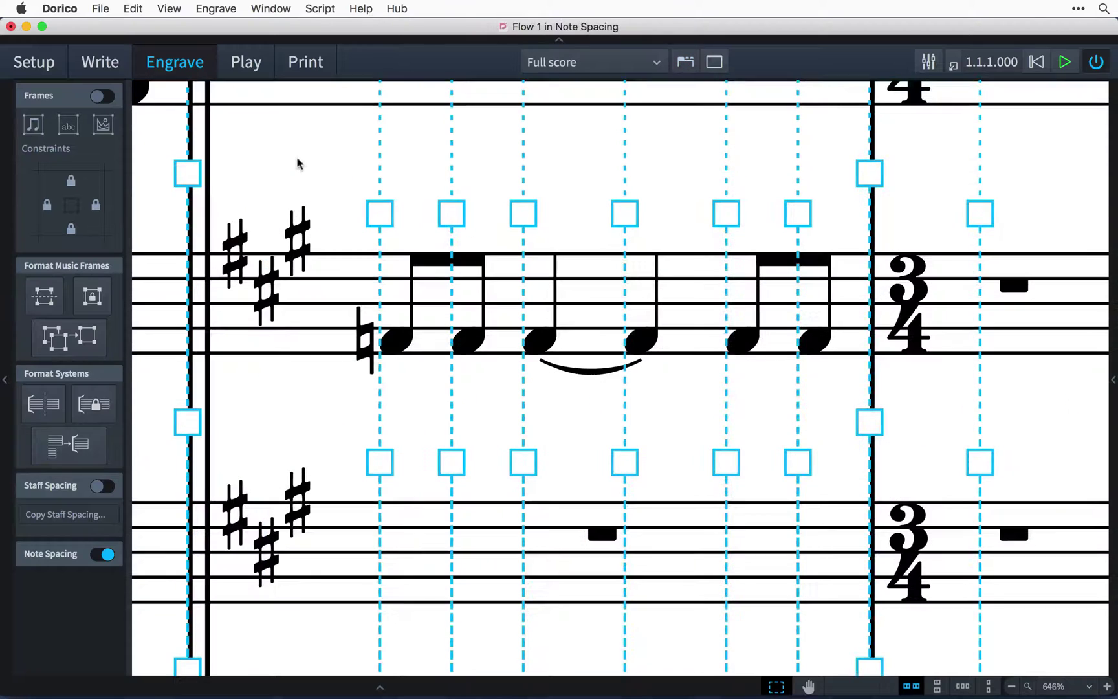
- Move the bar's first note column substantially left toward the key signature
left_click(379, 216)
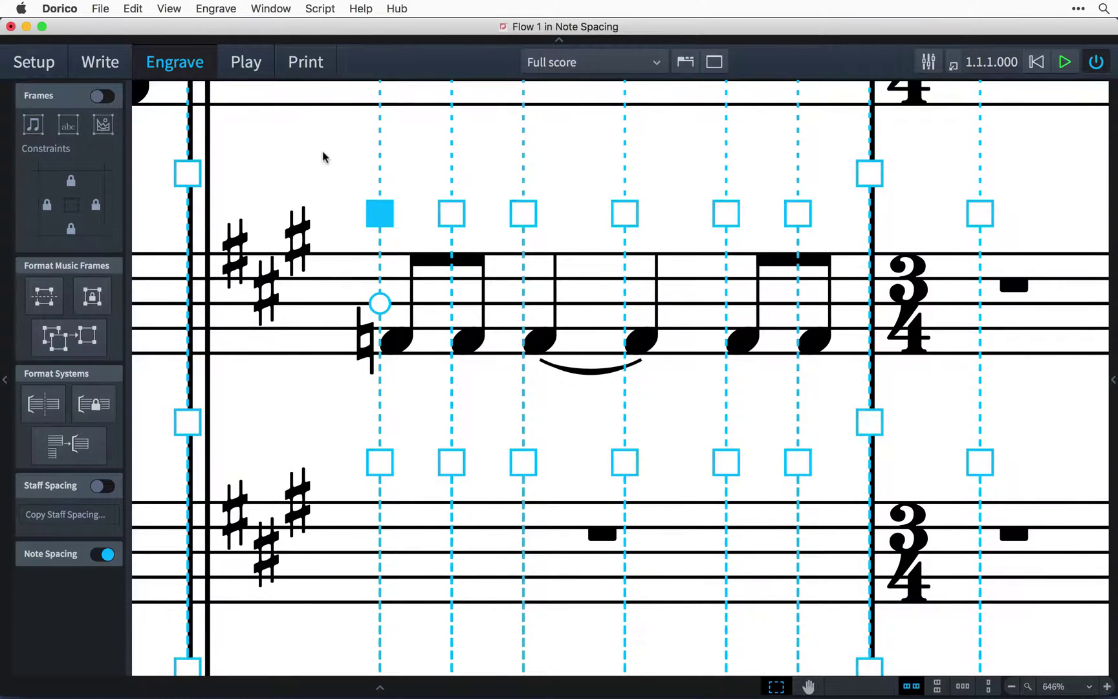
key("alt+Left")
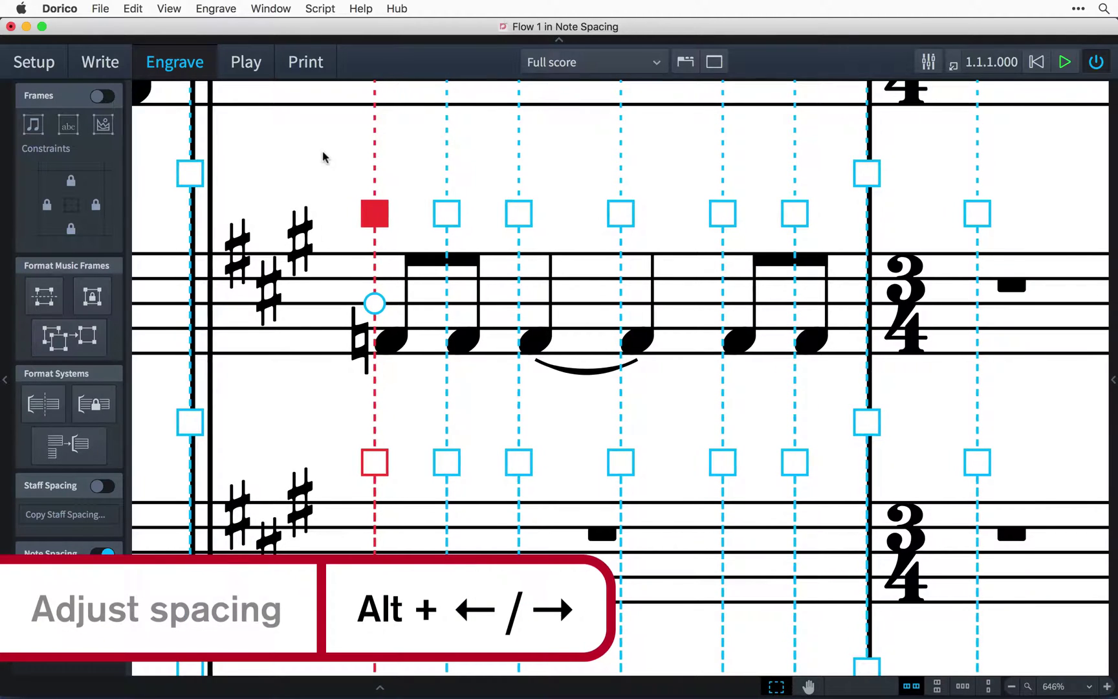
key("alt+Left")
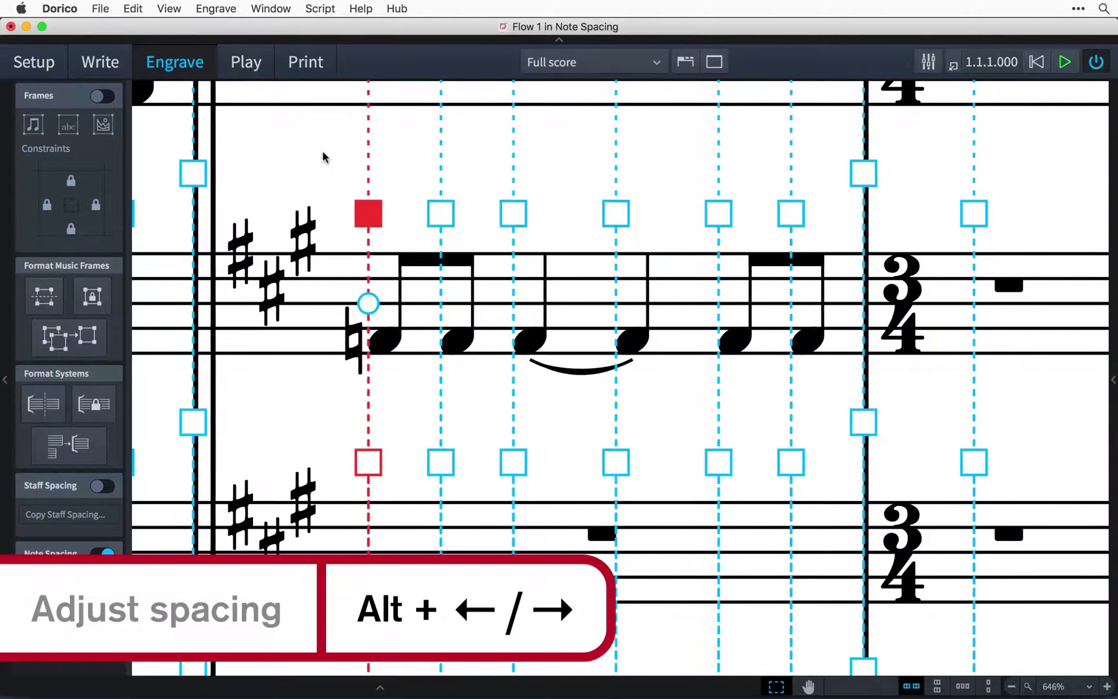
key("alt+Right")
key("alt+Right")
key("alt+Right")
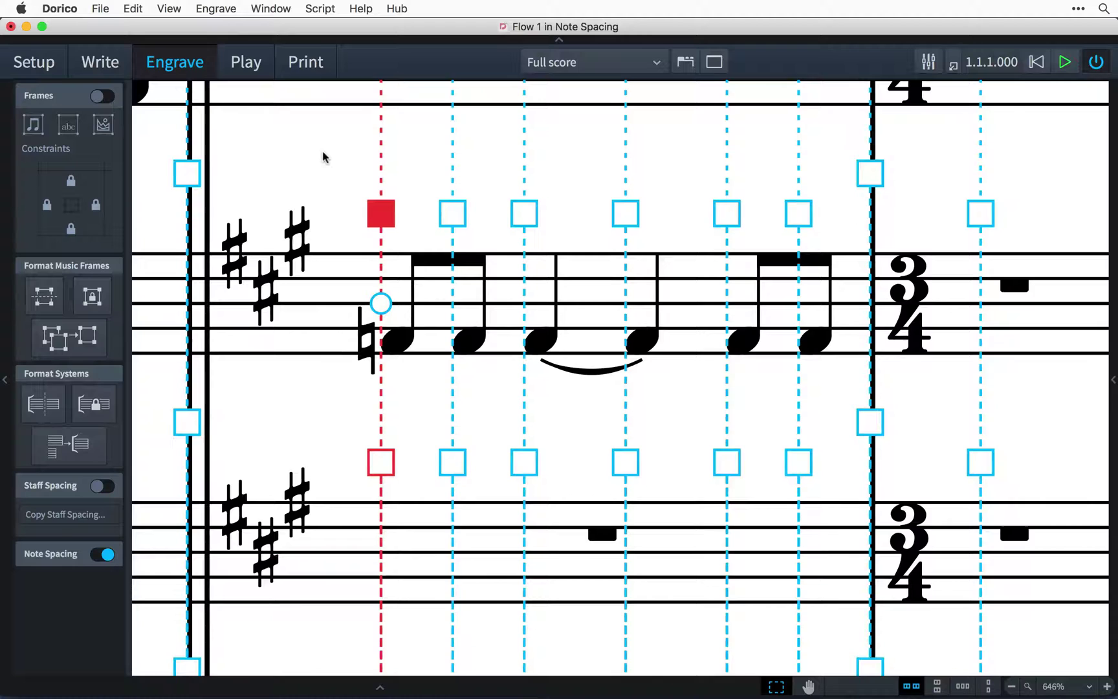
key("super+alt+Right")
key("super+alt+Right")
key("super+alt+Left")
key("super+alt+Left")
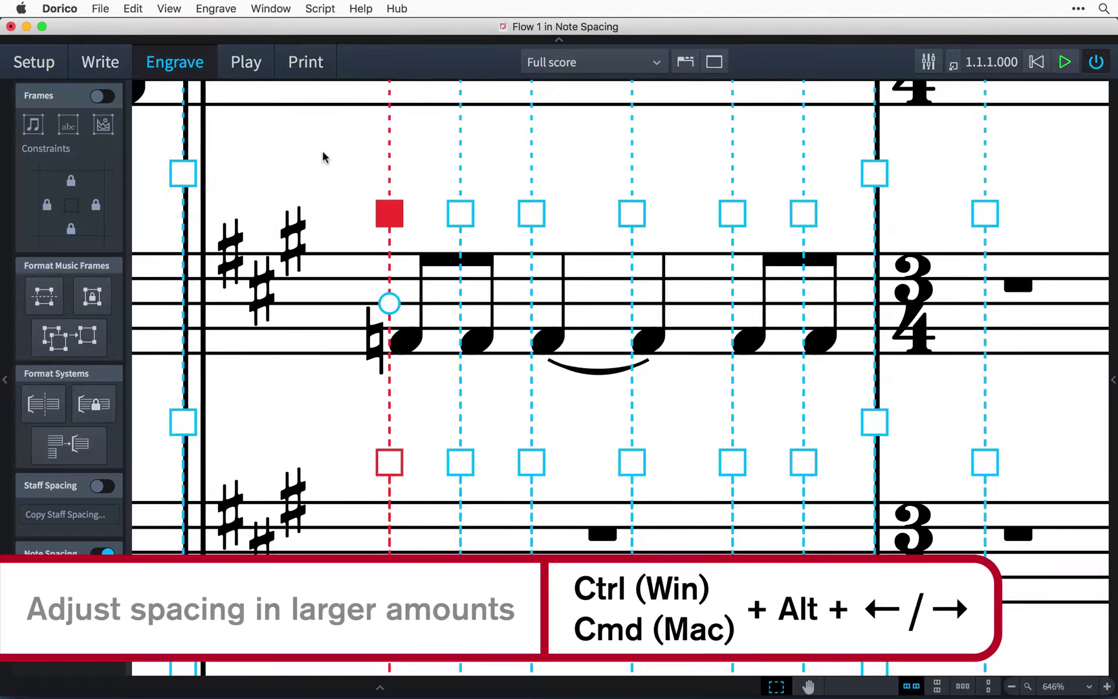
key("super+alt+Left")
key("super+alt+Left")
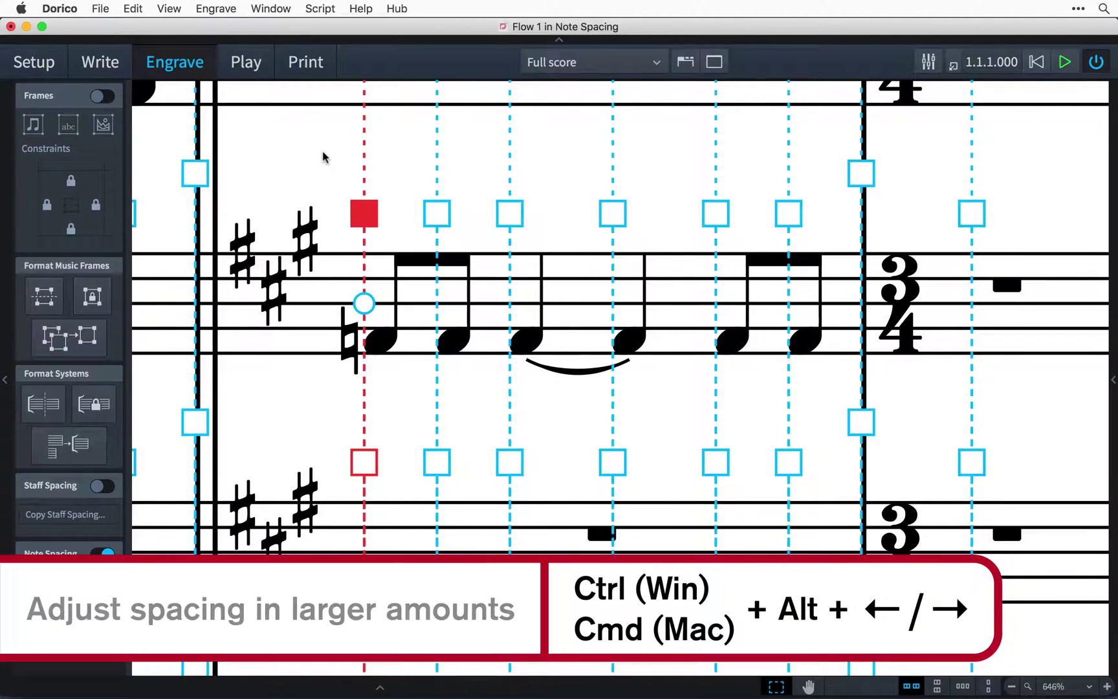
- Push the tied quarter note's column right, then pull it back slightly
left_click(502, 209)
key("super+alt+Right")
key("super+alt+Right")
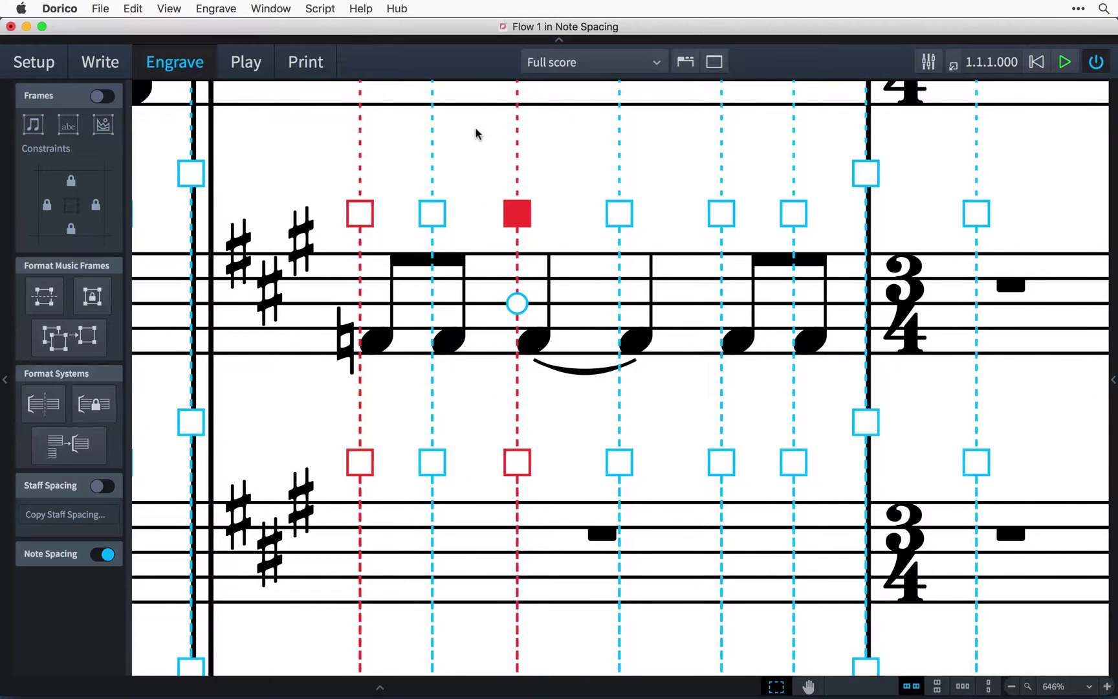
key("super+alt+Left")
- Select the bar's last three note columns and spread them further apart
key("Right")
key("Right")
key("Right")
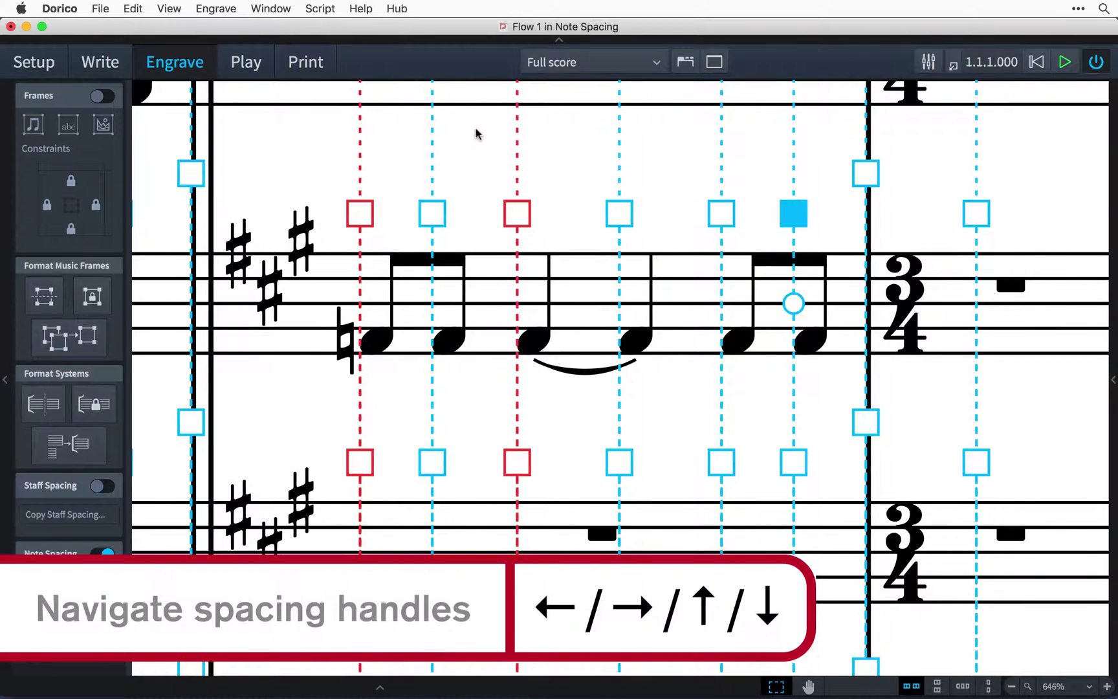
key("shift+Left")
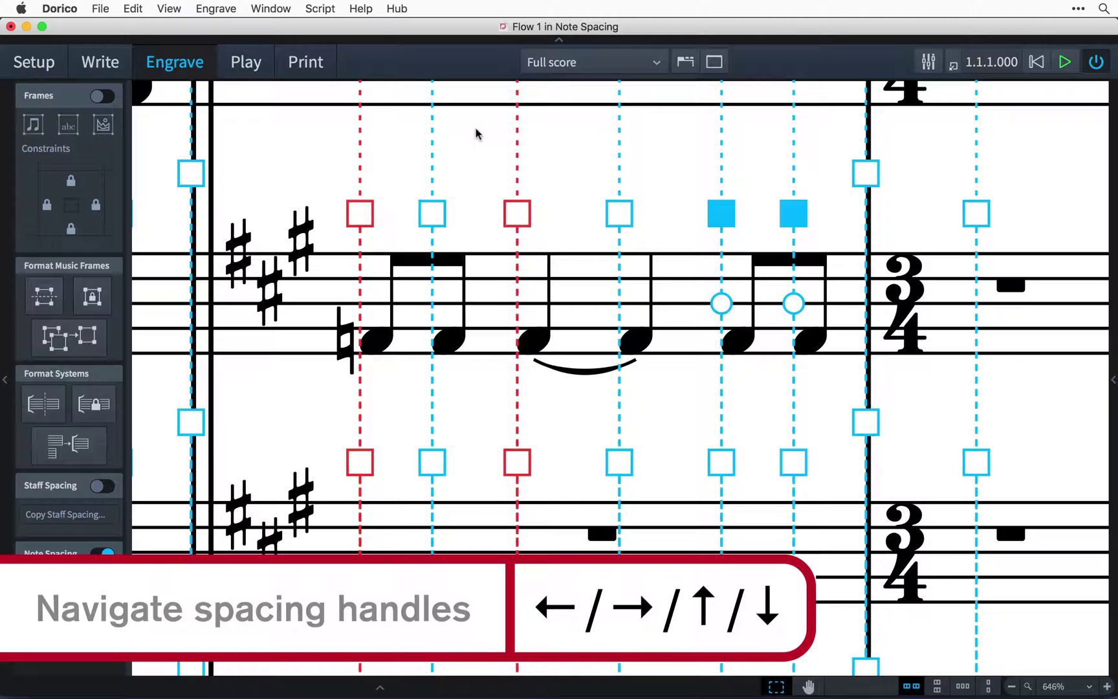
key("shift+Left")
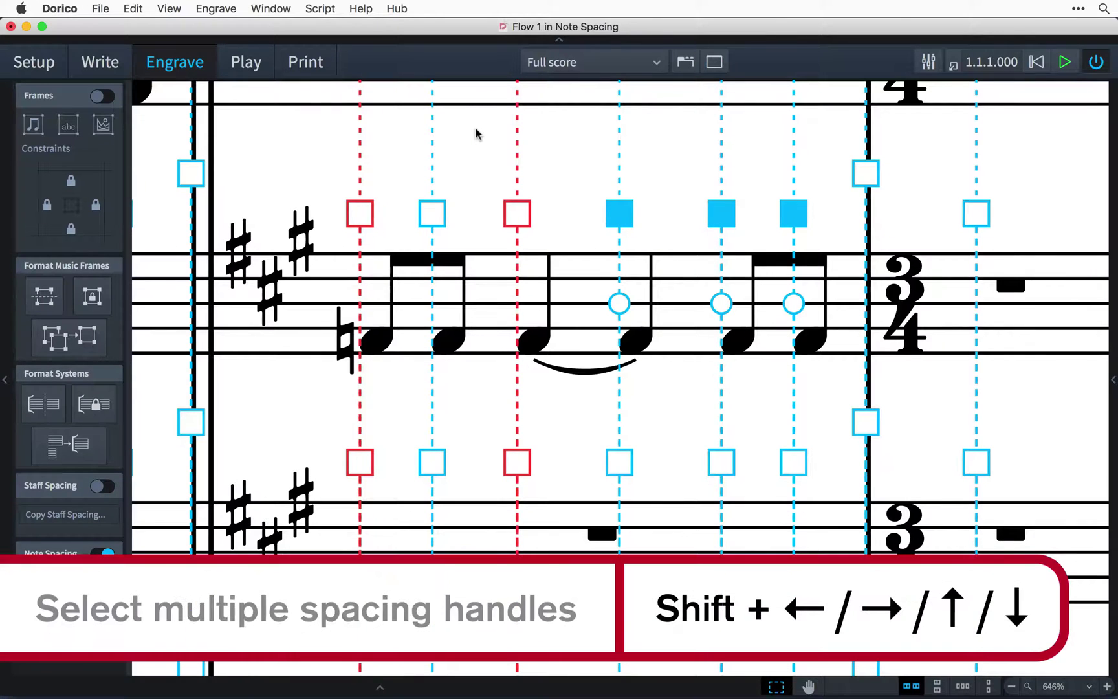
key("super+alt+Right")
key("super+alt+Right")
key("super+alt+Right")
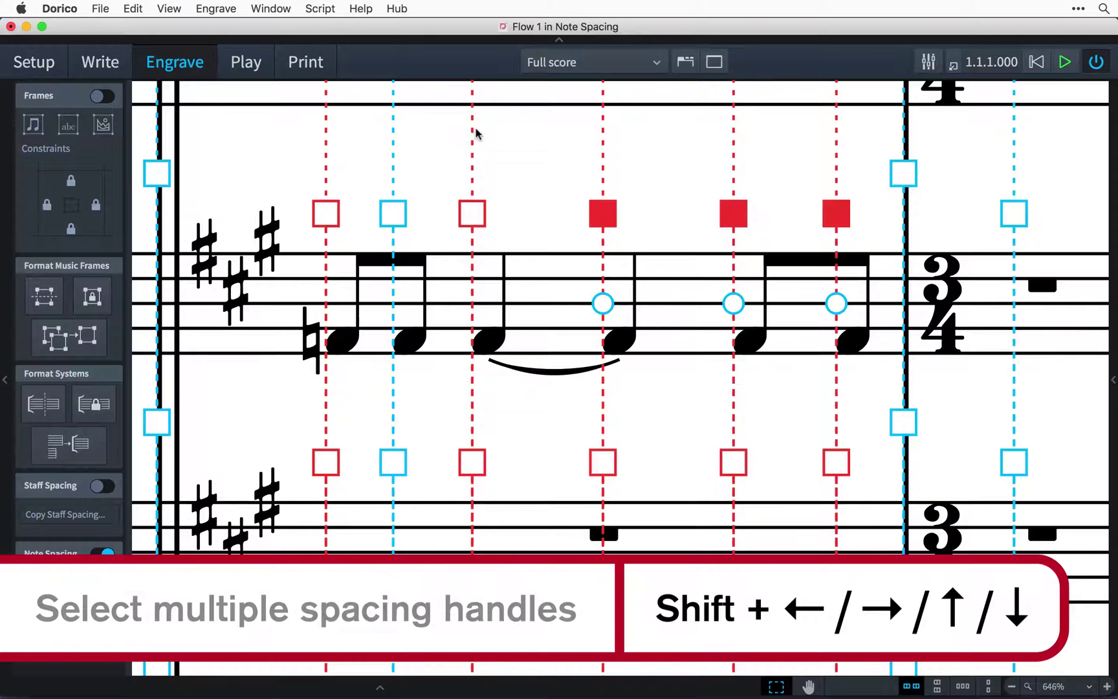
- Delete the spacing adjustments on the first note and tied quarter note, then select the rest
left_click(326, 213)
key("Delete")
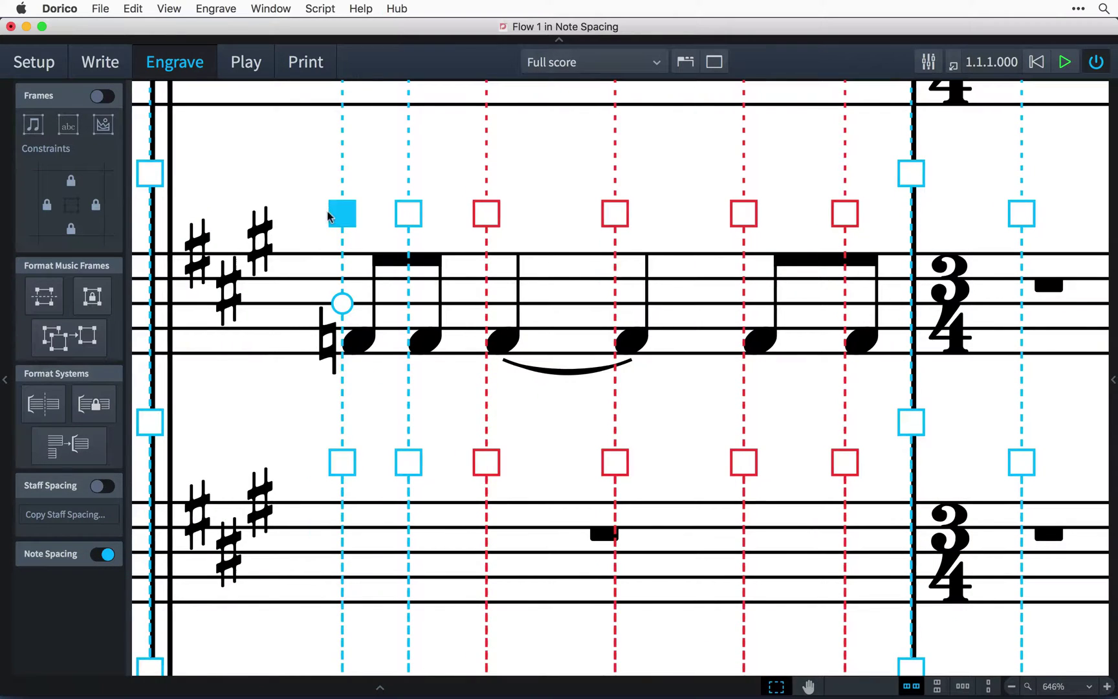
left_click(493, 214)
key("Delete")
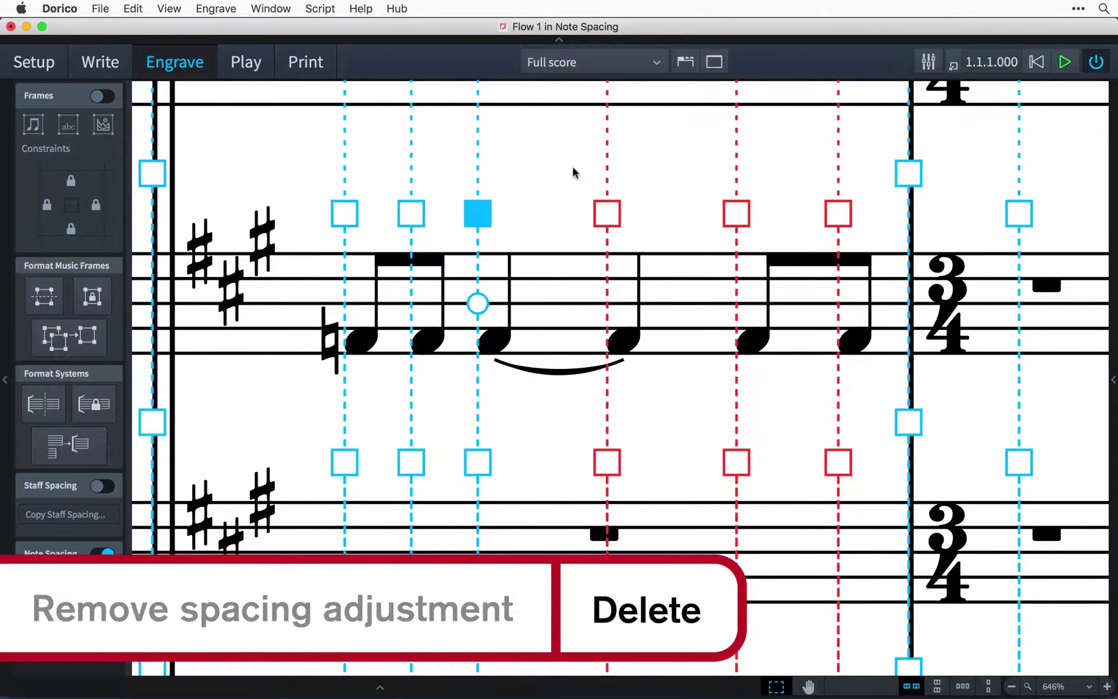
left_click_drag(573, 173, 876, 220)
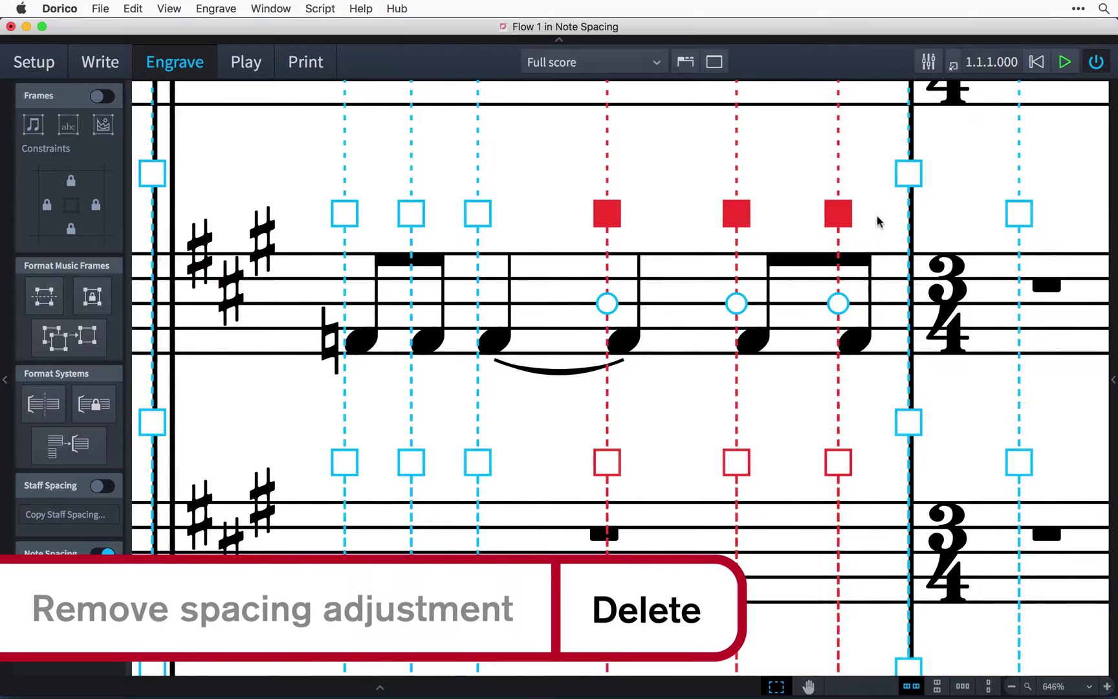
- Clear the three remaining spacing adjustments and offset the second eighth note left of its column
key("Delete")
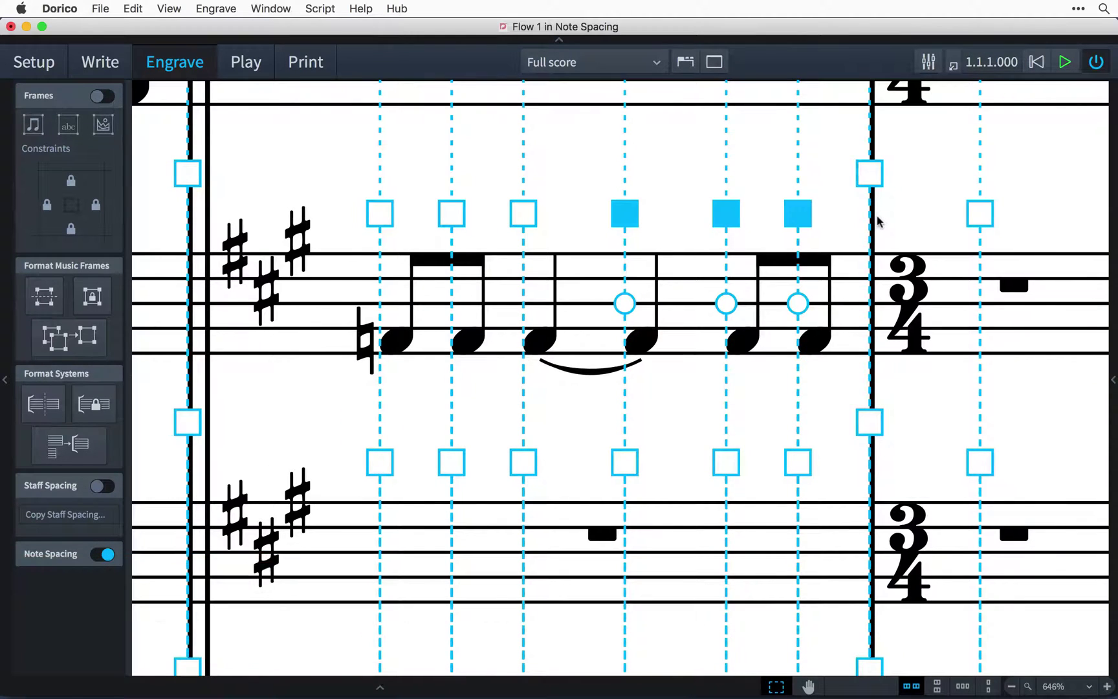
left_click(452, 215)
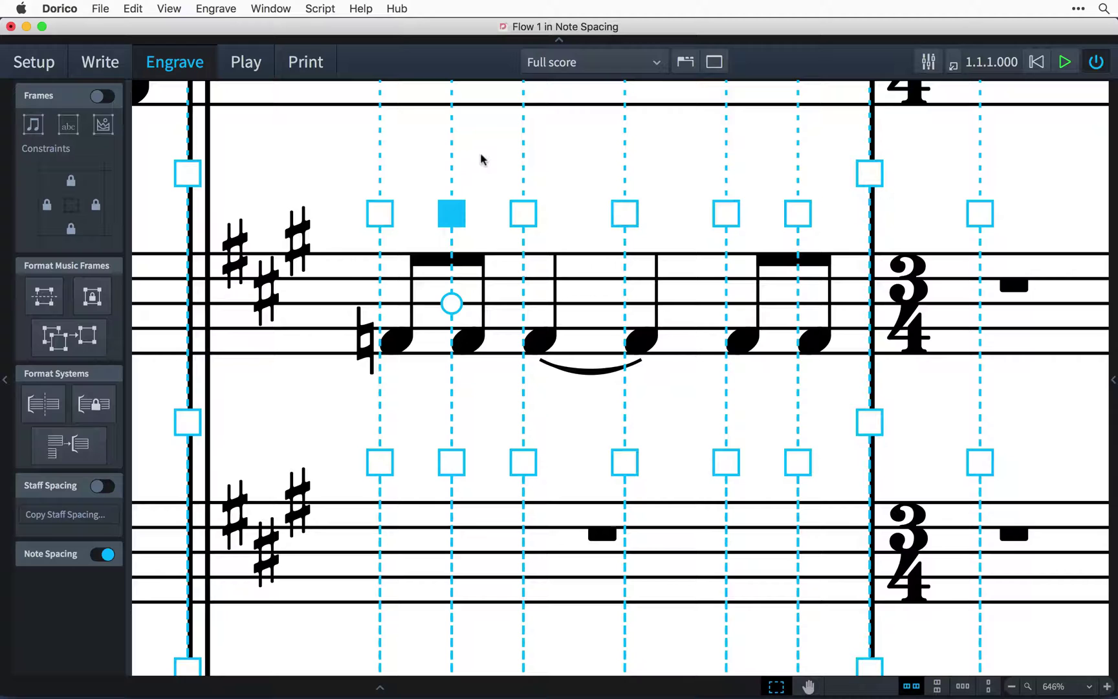
left_click(451, 304)
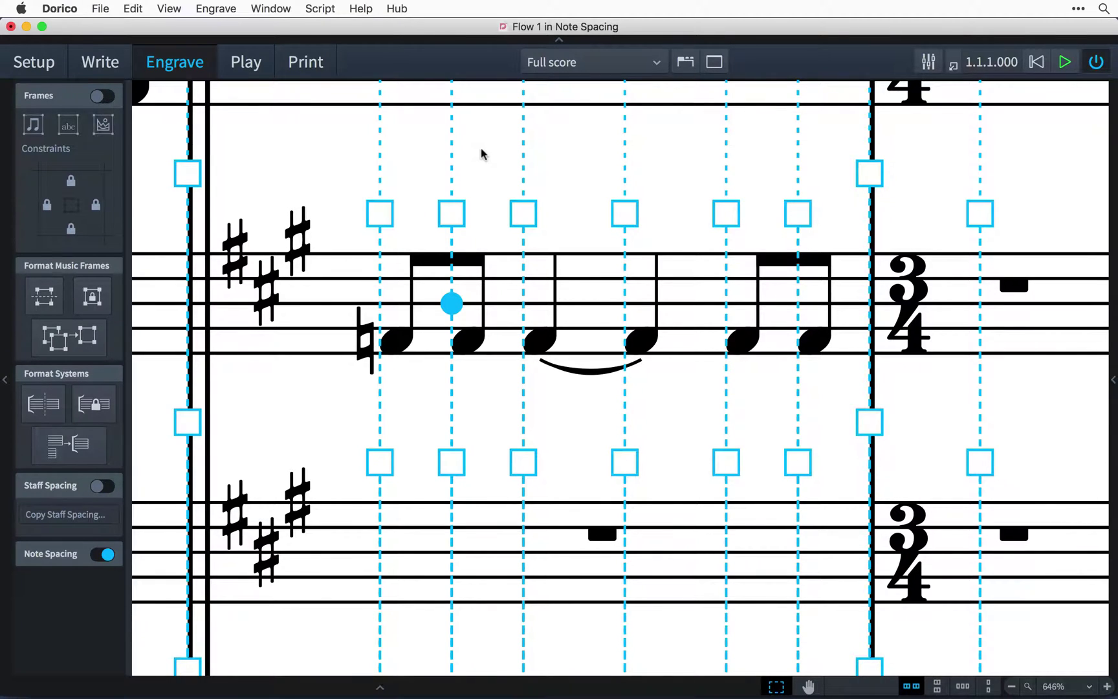
key("alt+Left")
key("alt+Left")
key("alt+Left")
key("alt+Left")
key("alt+Left")
key("alt+Left")
key("alt+Left")
key("alt+Left")
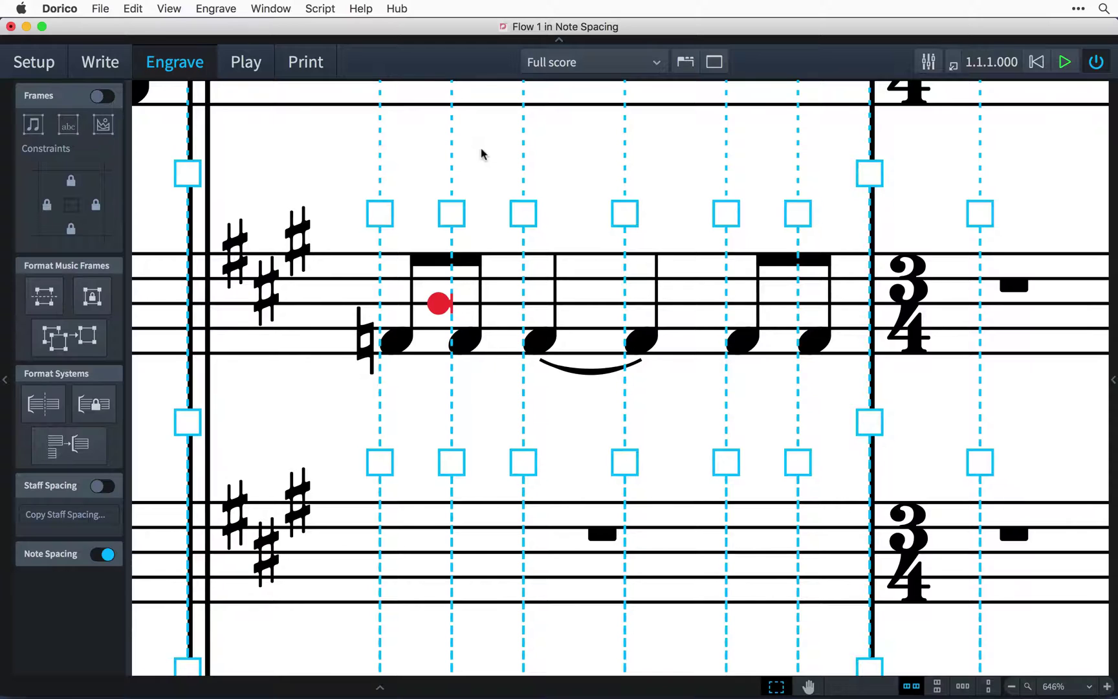
key("alt+Right")
key("alt+Right")
key("alt+Right")
key("alt+Right")
key("alt+Right")
key("alt+Right")
key("alt+Right")
key("alt+Right")
key("alt+Right")
key("alt+Right")
key("alt+Right")
key("alt+Right")
key("alt+Right")
key("alt+Right")
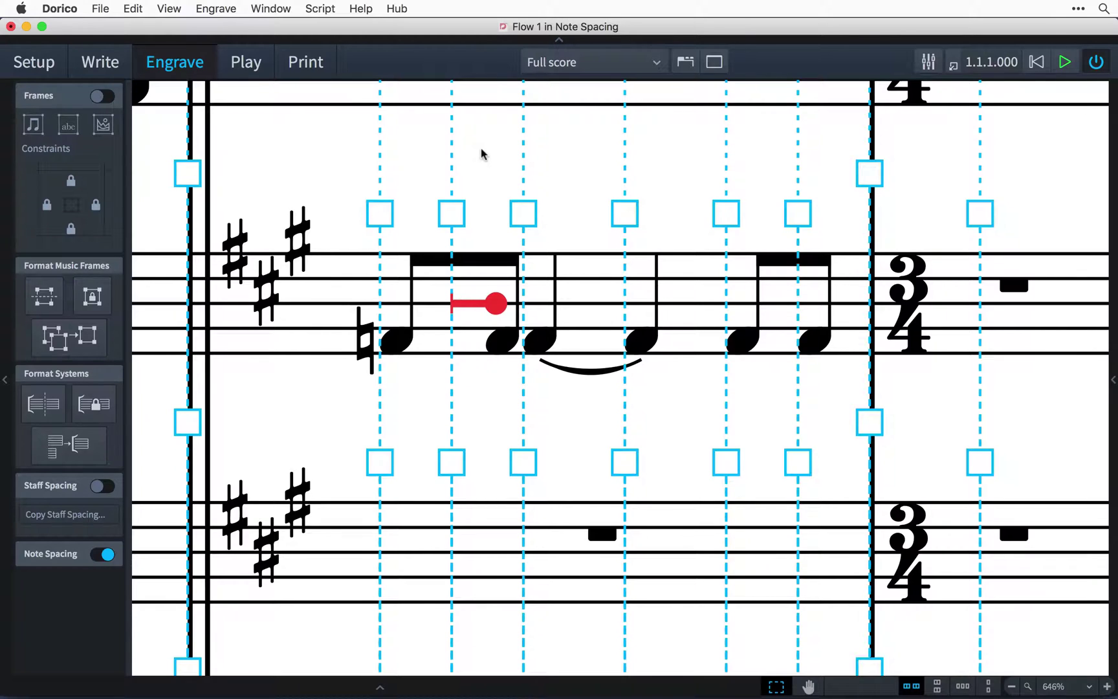
key("alt+Left")
key("alt+Left")
key("alt+Left")
key("alt+Left")
key("alt+Left")
key("alt+Left")
key("alt+Left")
key("alt+Left")
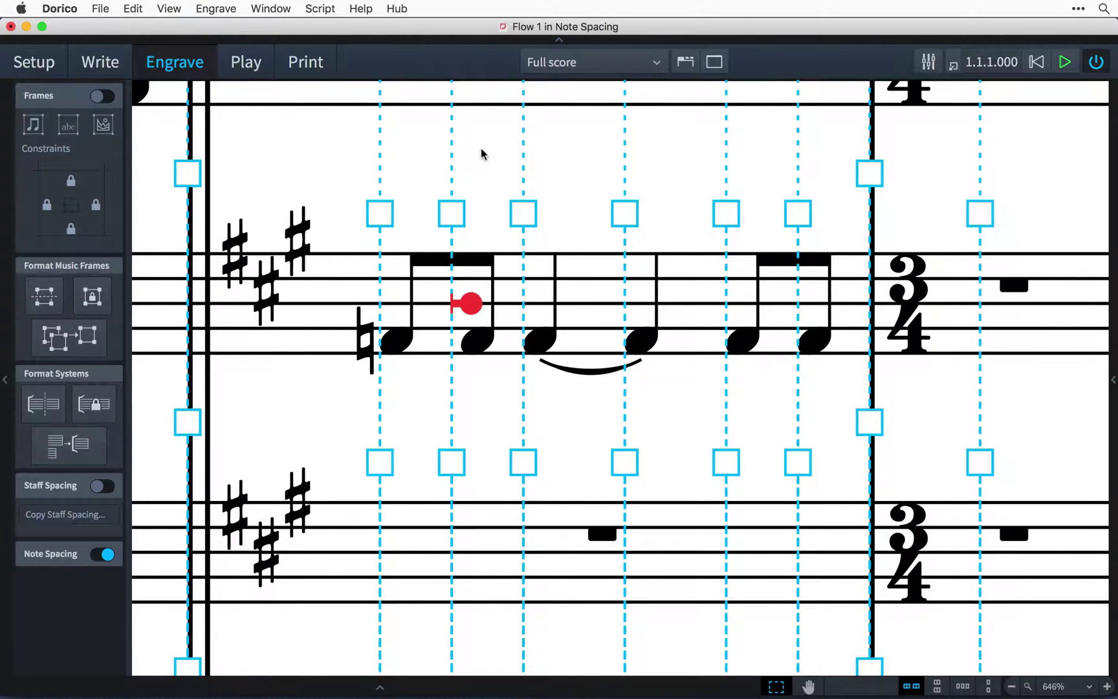
- Offset the tied fourth note left, then remove that graphical offset again
left_click(624, 218)
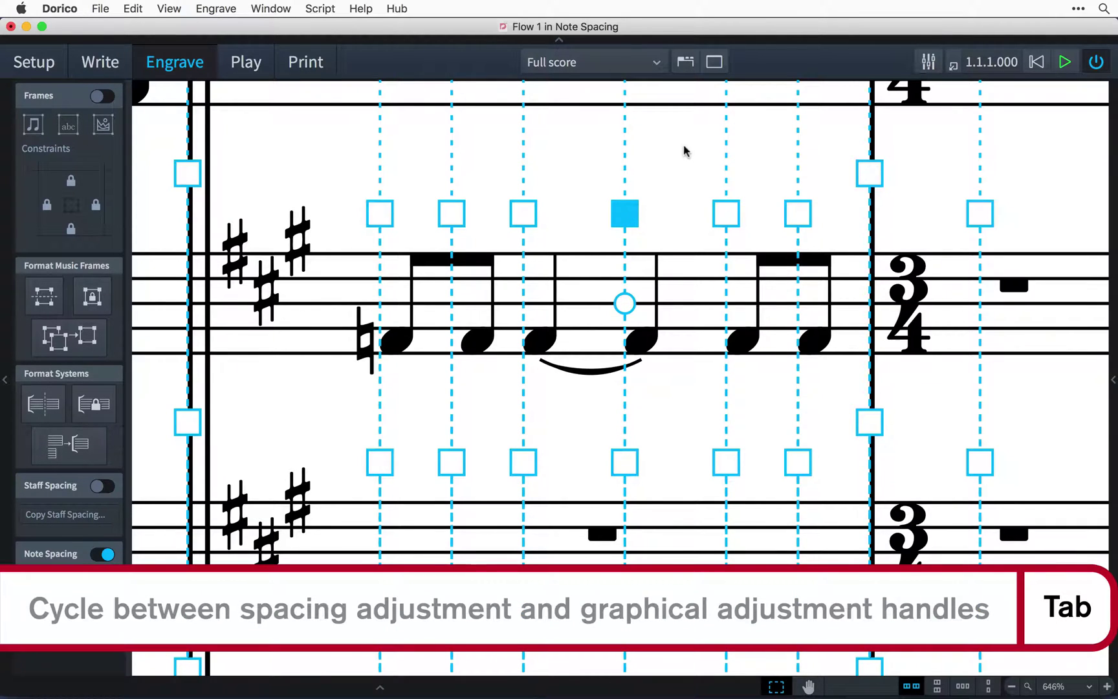
key("Tab")
key("Tab")
key("Tab")
key("alt+Left")
key("alt+Left")
key("alt+Left")
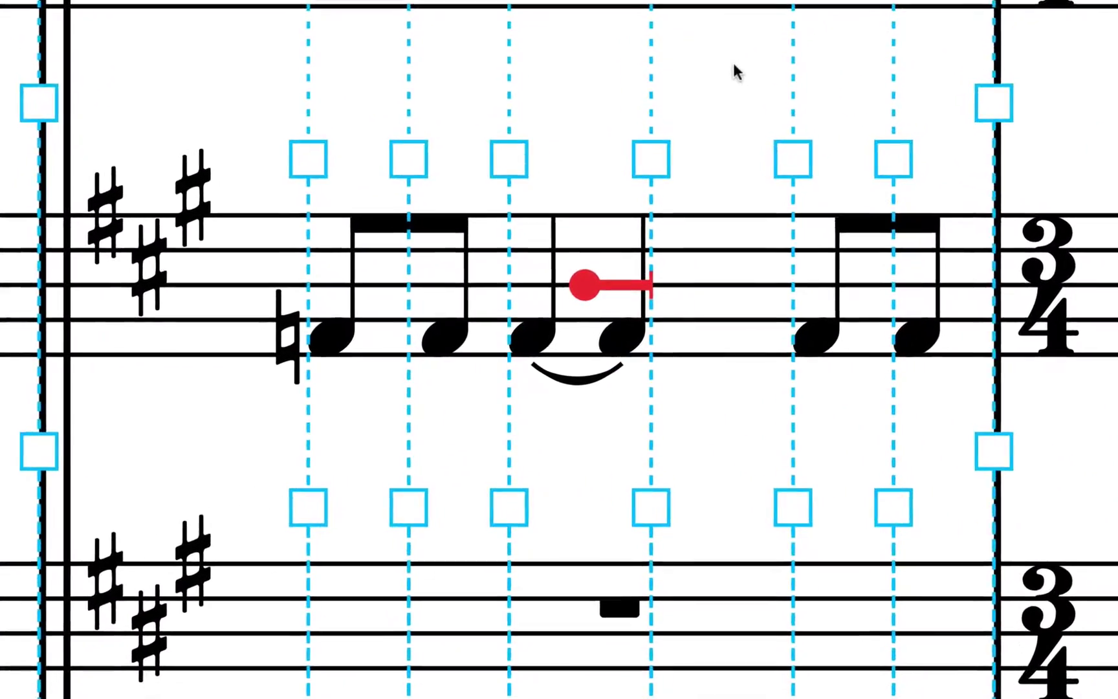
key("Escape")
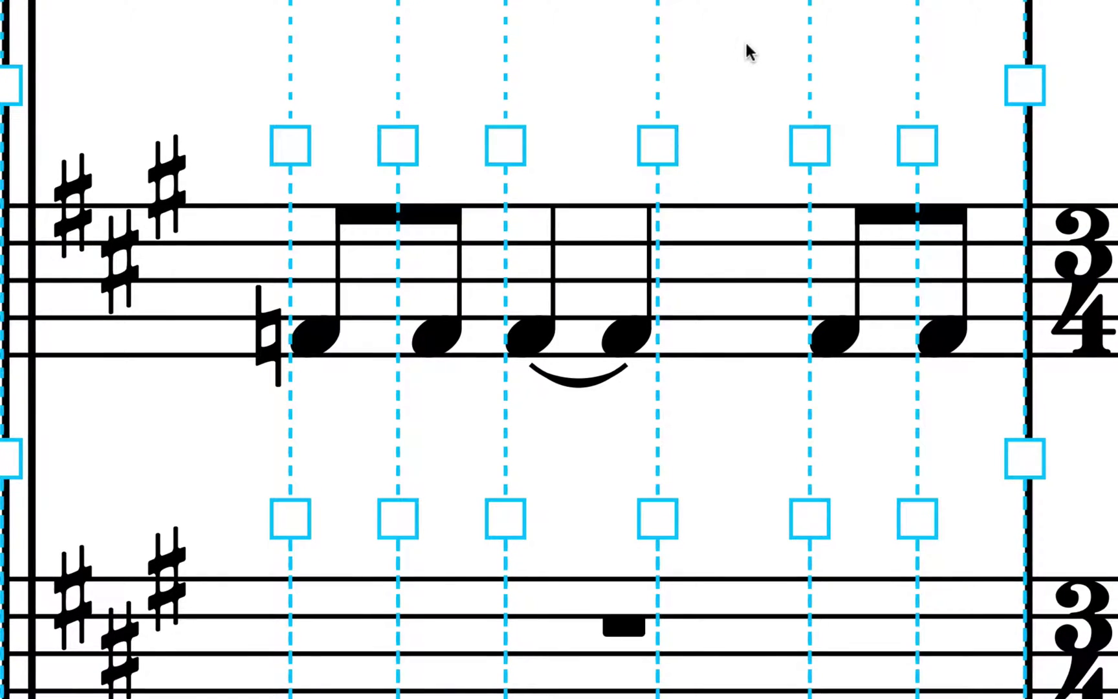
left_click(672, 154)
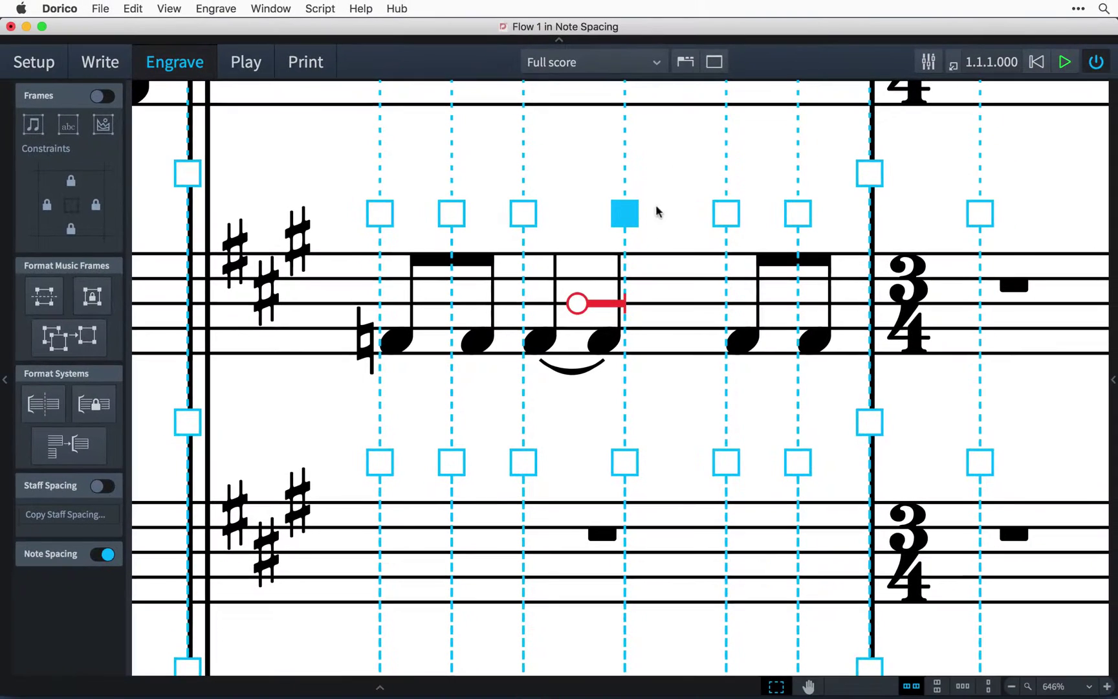
left_click(576, 303)
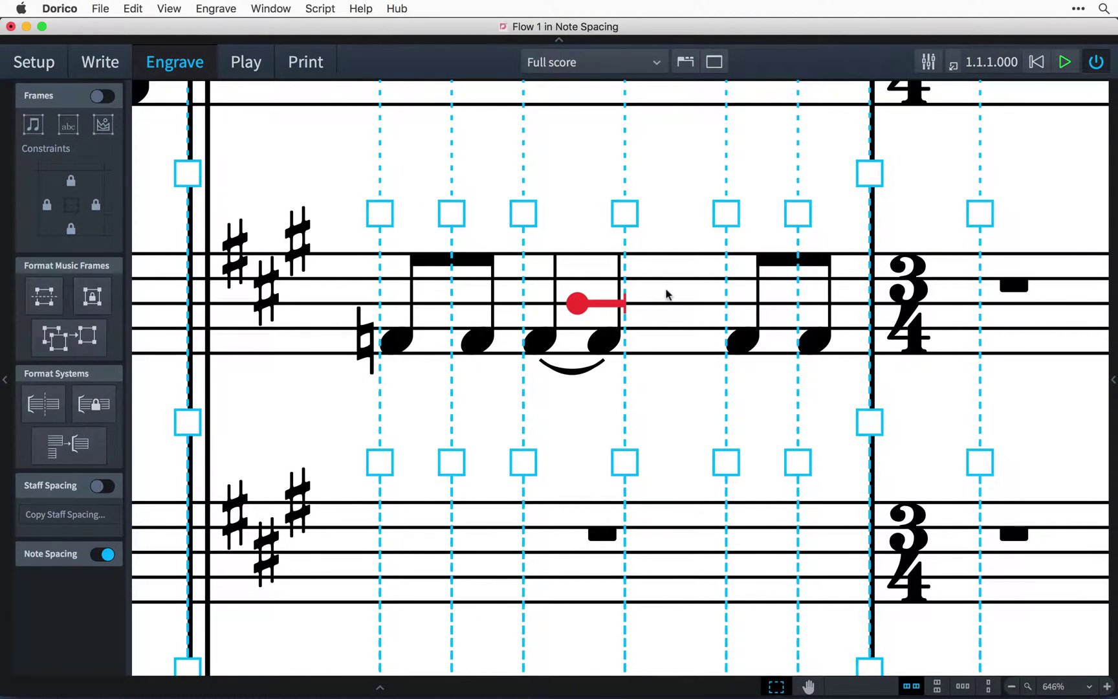
key("alt+Right")
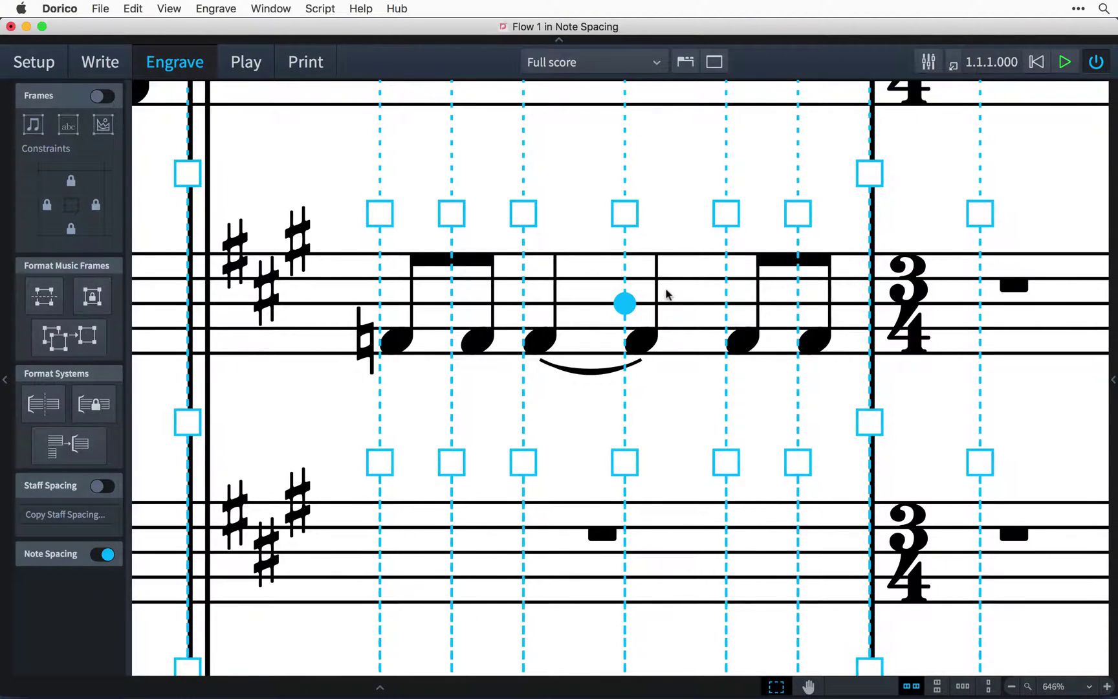
- In Write mode, reset the second eighth note's position with Edit > Reset Position, then return to Engrave
left_click(115, 64)
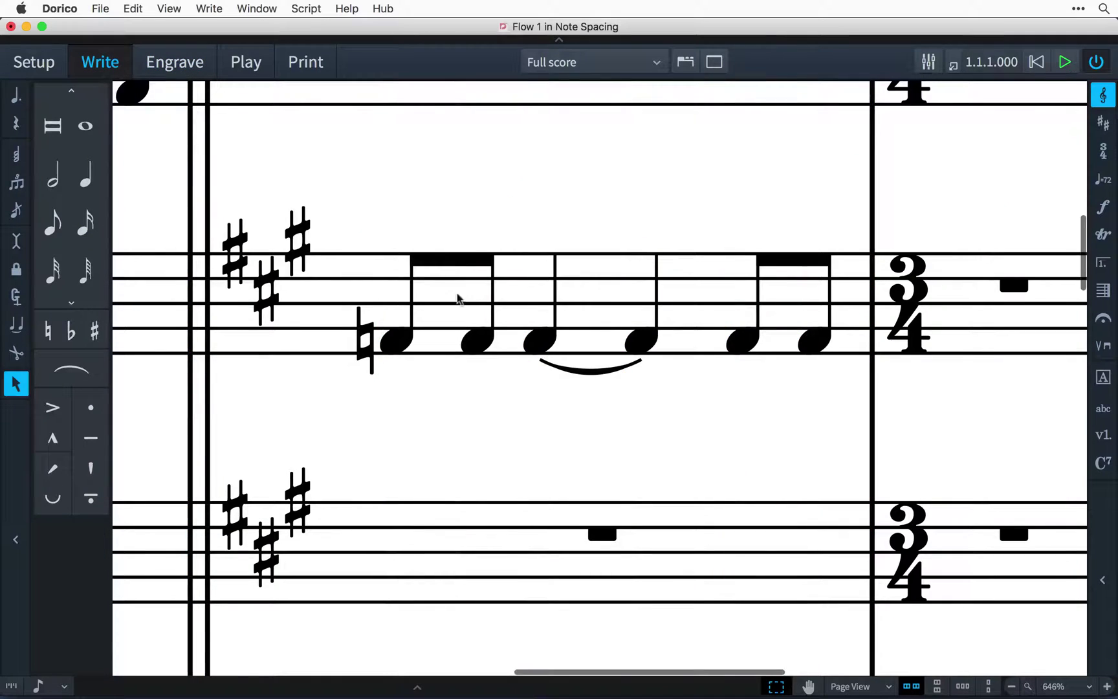
left_click(478, 342)
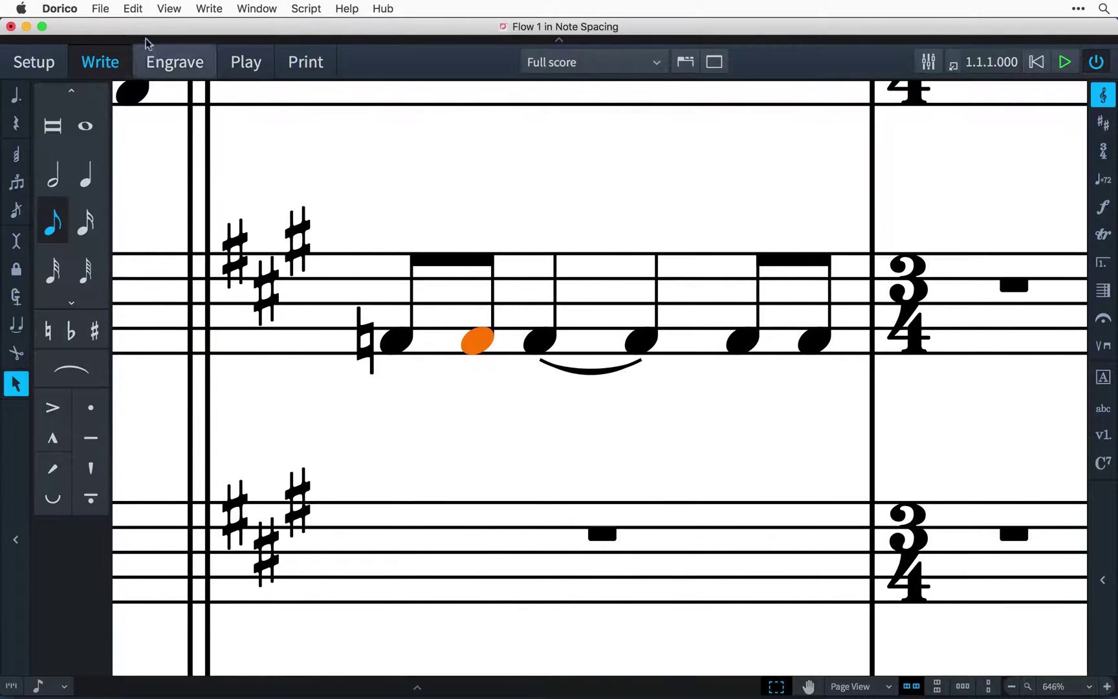
left_click(133, 9)
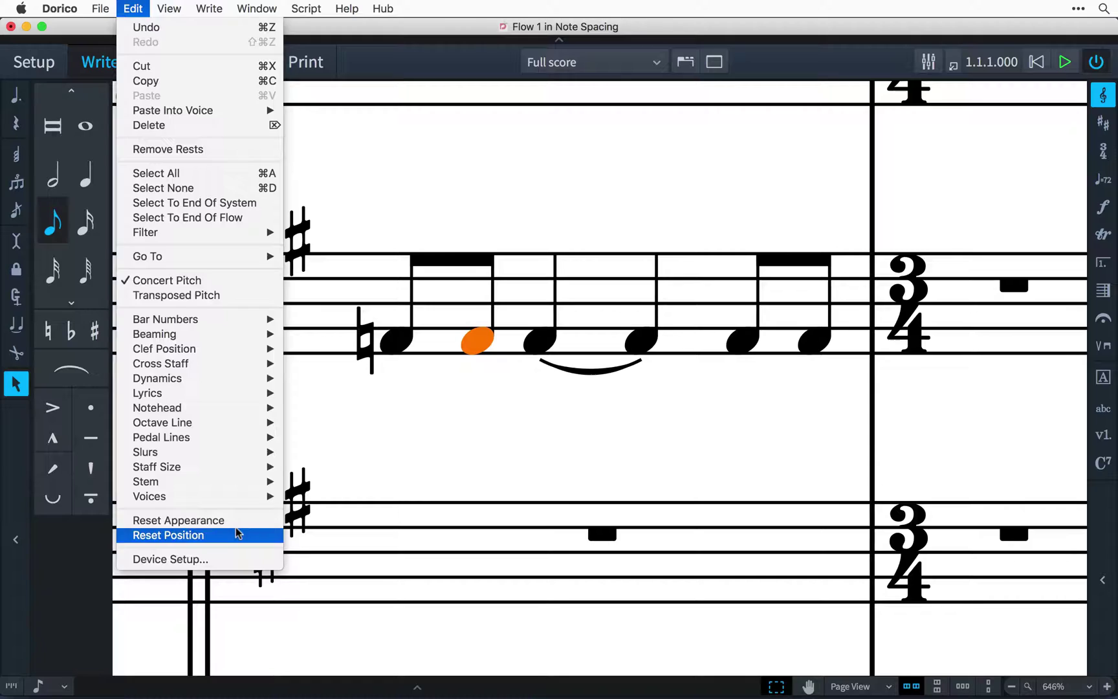
left_click(237, 535)
key("super+3")
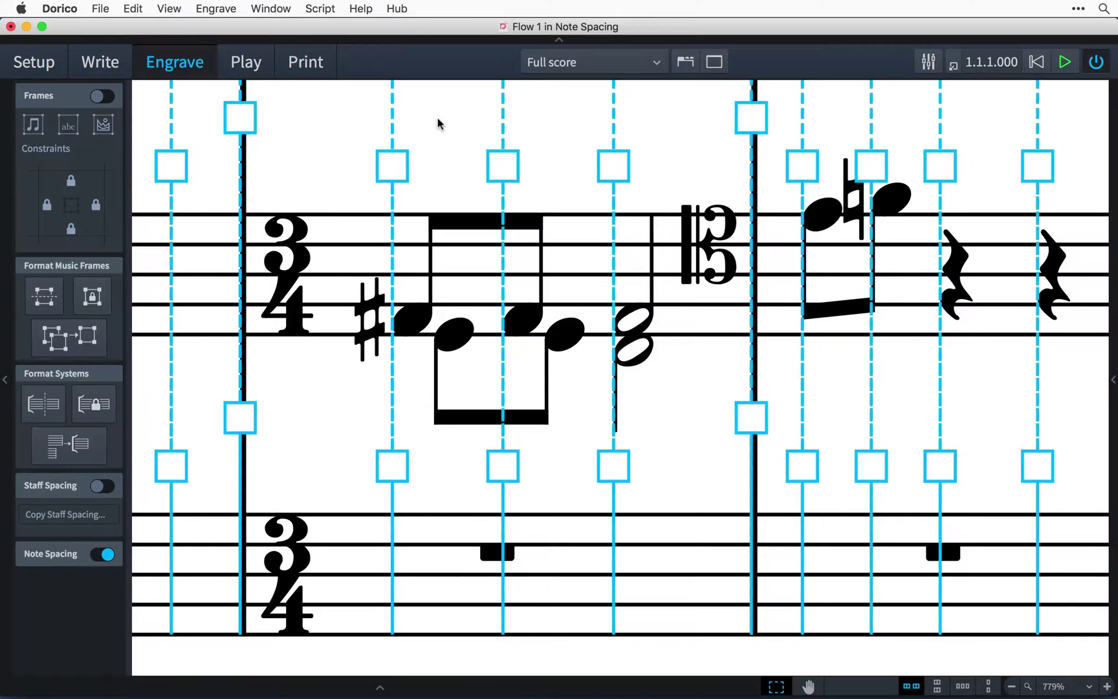
- Push the second voice's note at the bar's first beat further right
left_click(392, 169)
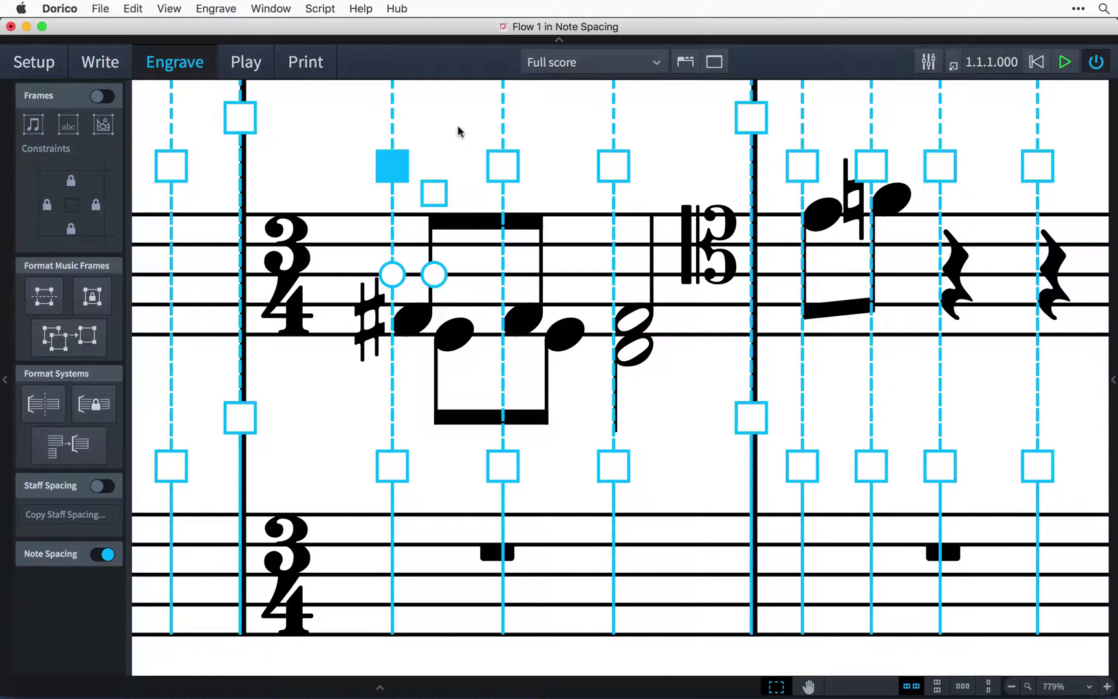
left_click(434, 201)
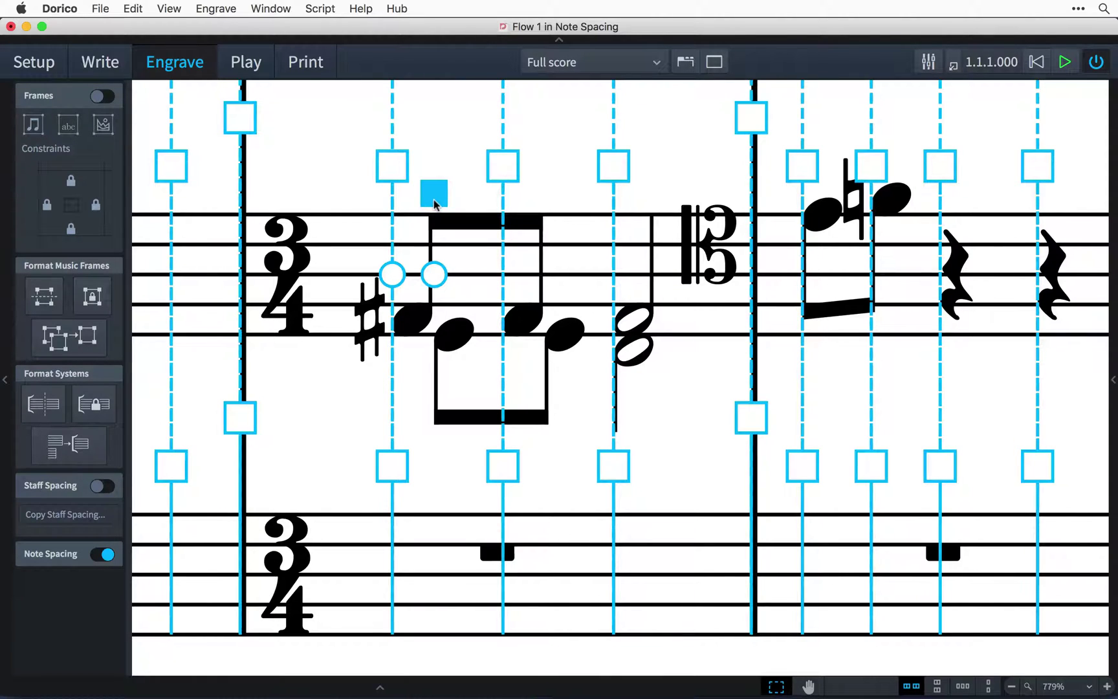
key("alt+Right")
key("alt+Right")
key("alt+Right")
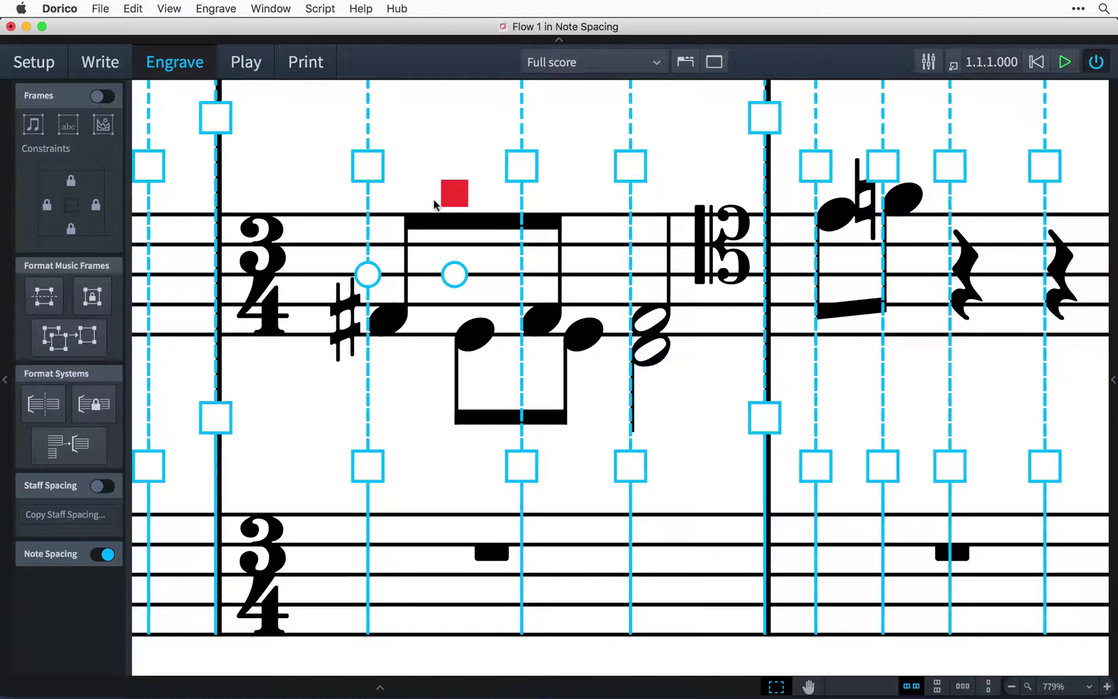
- Narrow the spacing before the beamed note by two steps
left_click(455, 274)
key("alt+Left")
key("alt+Left")
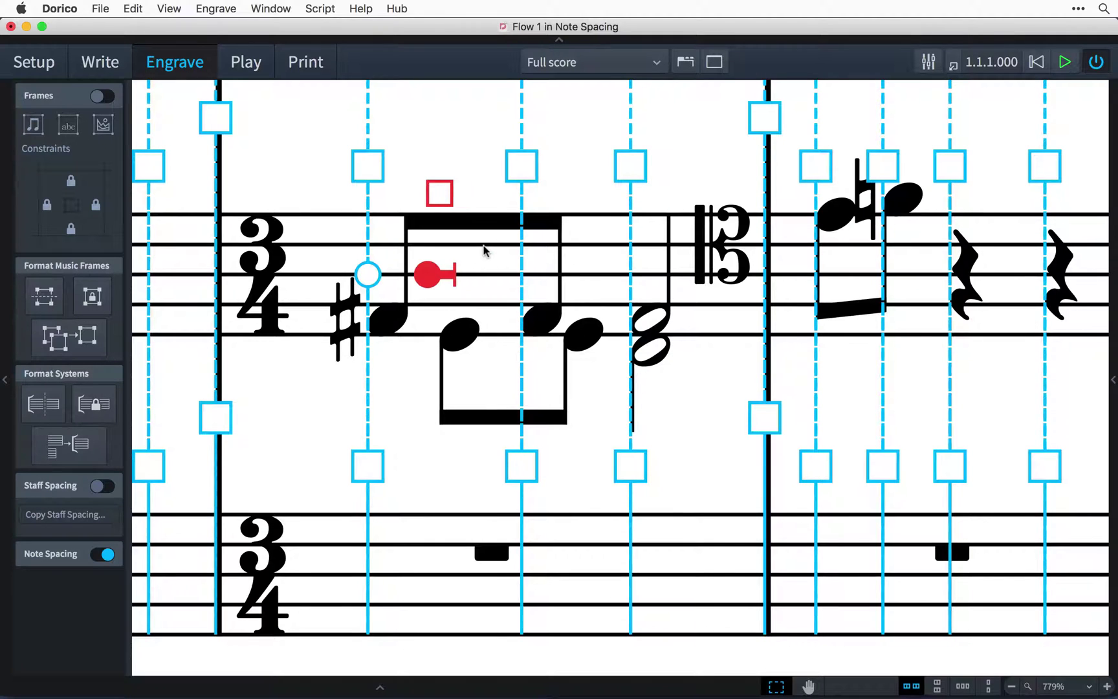
key("alt+Left")
key("alt+Left")
key("alt+Left")
key("alt+Left")
key("alt+Left")
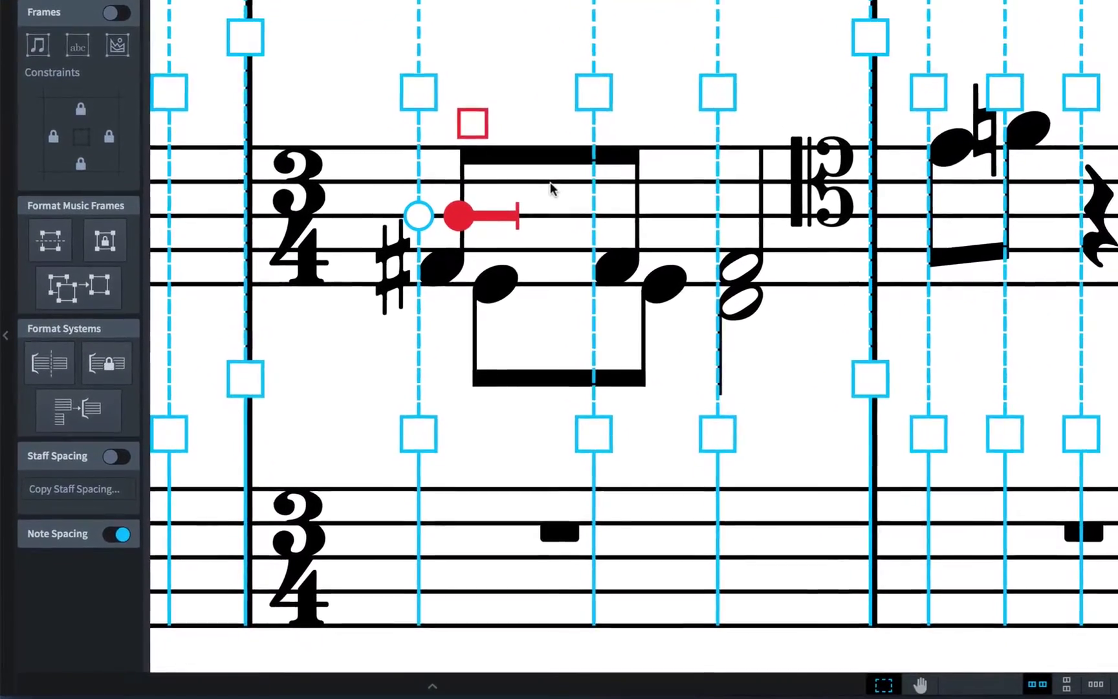
- Give the chord's lower half note Voice column index 1 and drag its voice column further right
left_click(123, 526)
left_click(793, 280)
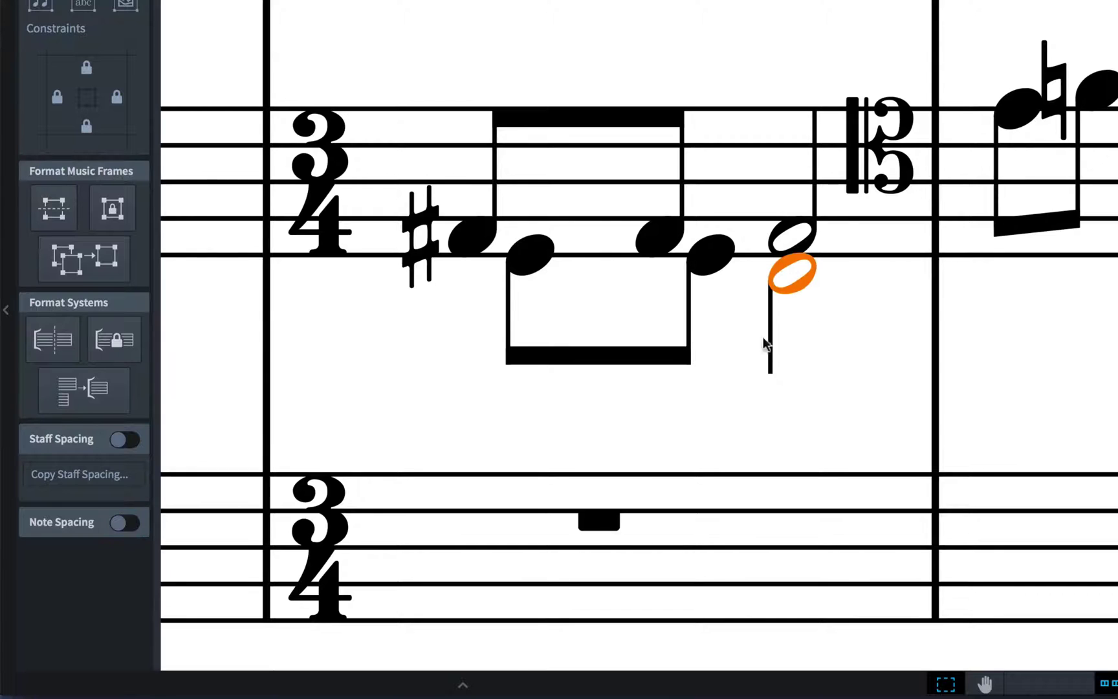
left_click(506, 679)
left_click(682, 513)
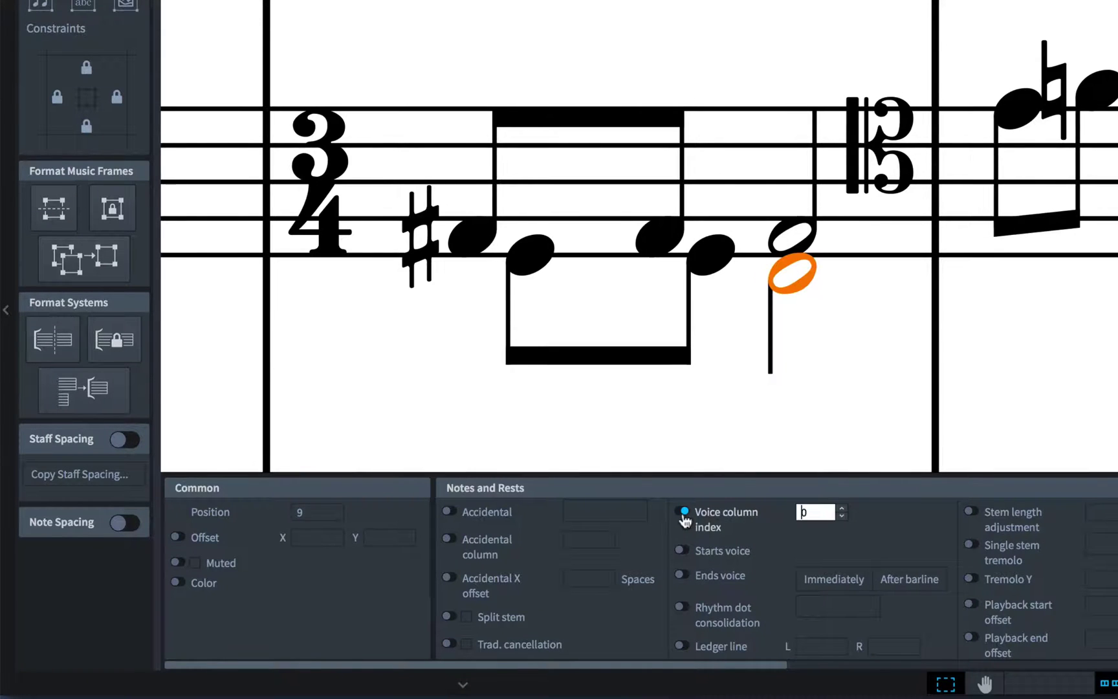
left_click(841, 509)
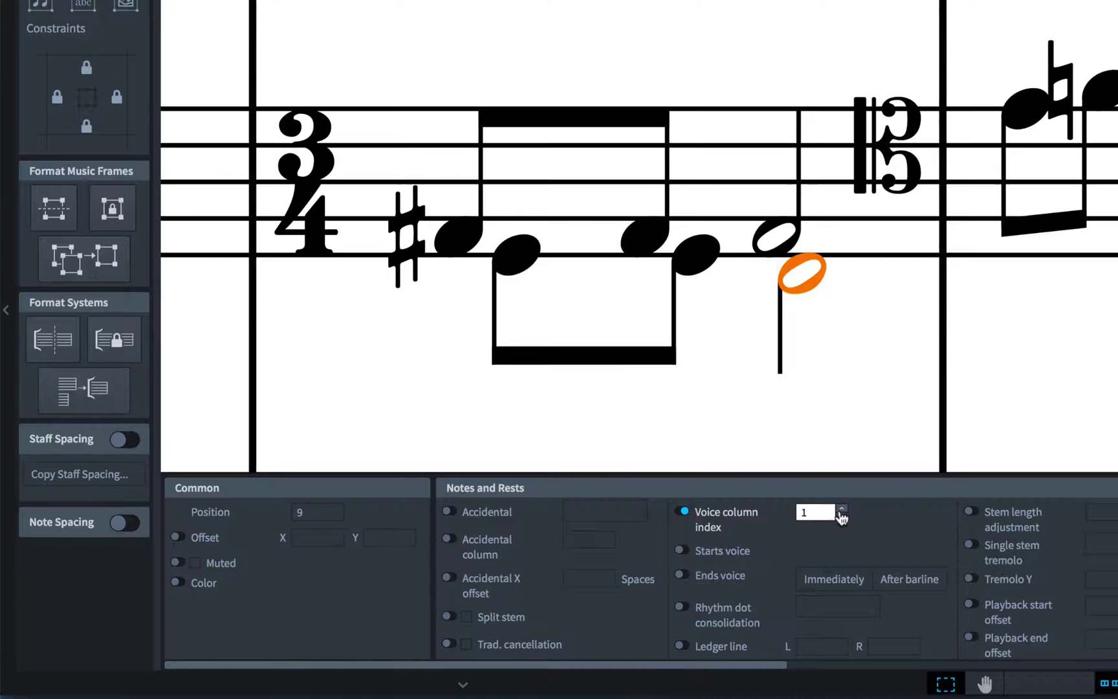
left_click(127, 525)
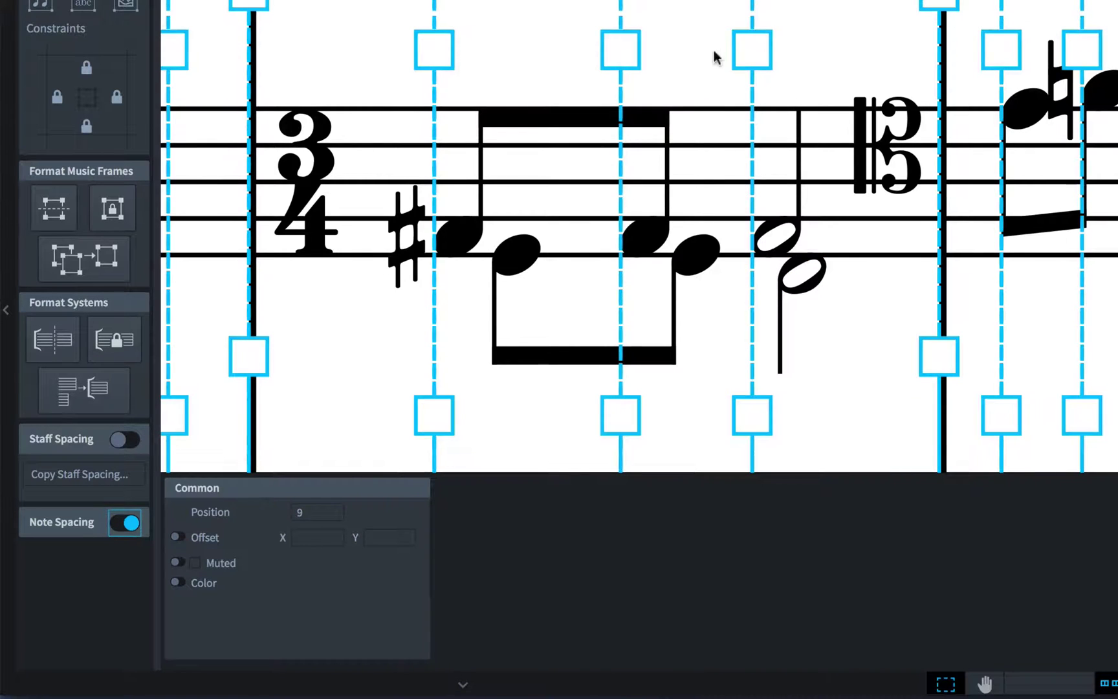
left_click_drag(749, 60, 779, 80)
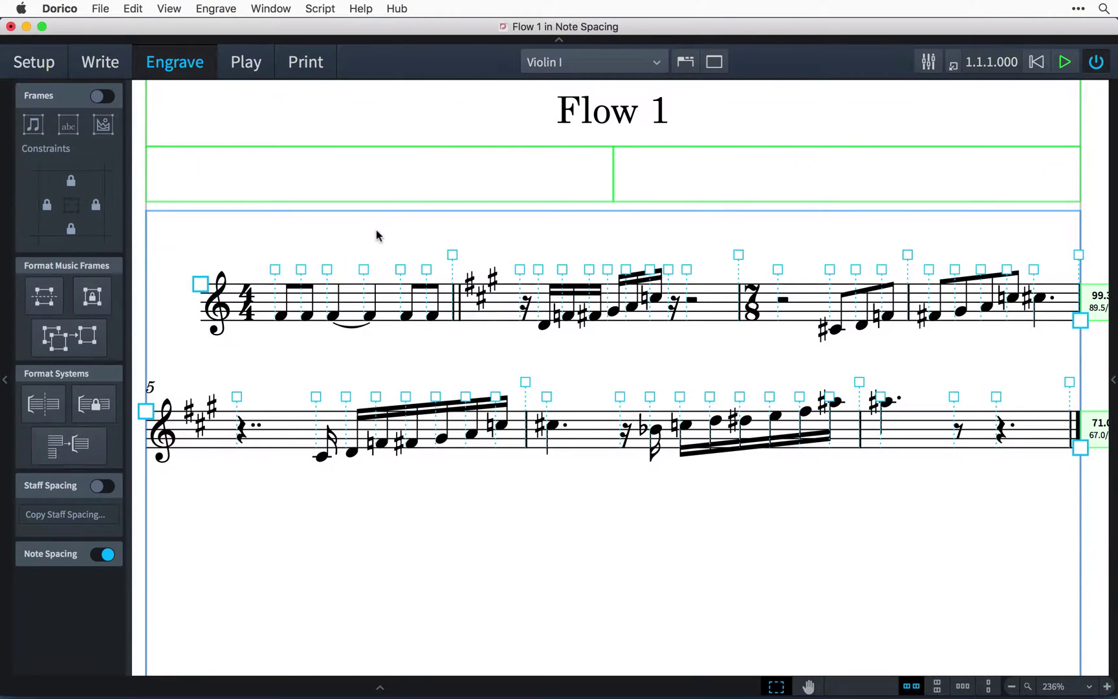
- Widen the spacing after the Violin I tied note by four steps
left_click(364, 270)
key("alt+Left")
key("alt+Right")
key("alt+Right")
key("alt+Right")
key("alt+Right")
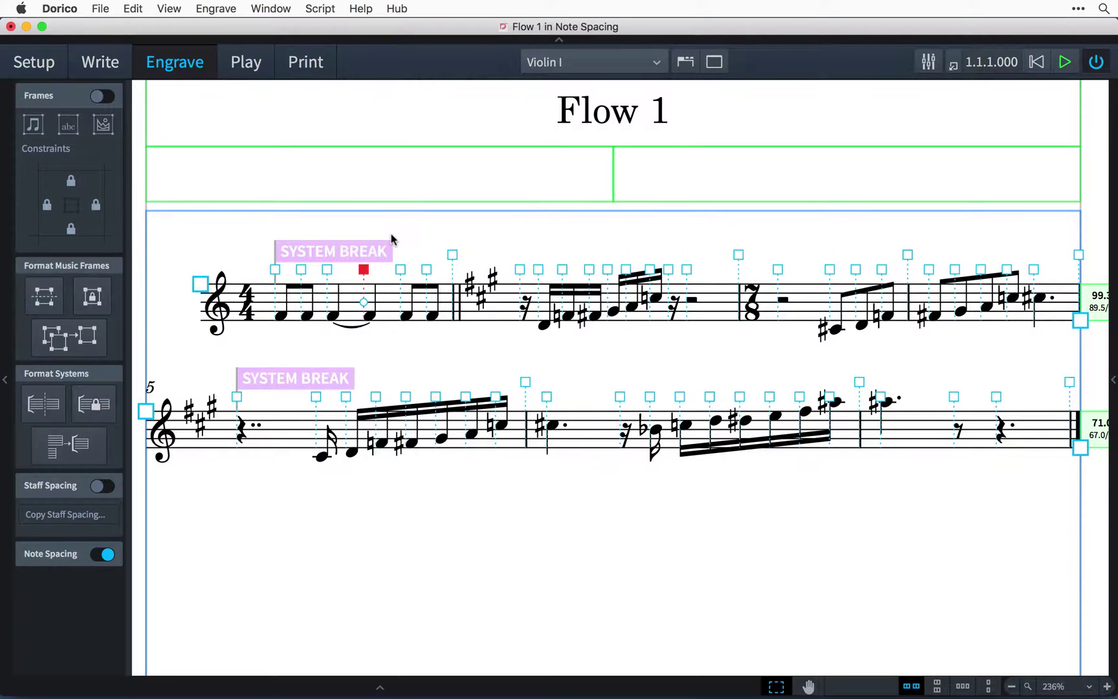
key("alt+Right")
key("alt+Right")
key("alt+Right")
key("alt+Right")
key("alt+Right")
key("alt+Right")
key("alt+Right")
key("alt+Right")
key("alt+Right")
key("alt+Right")
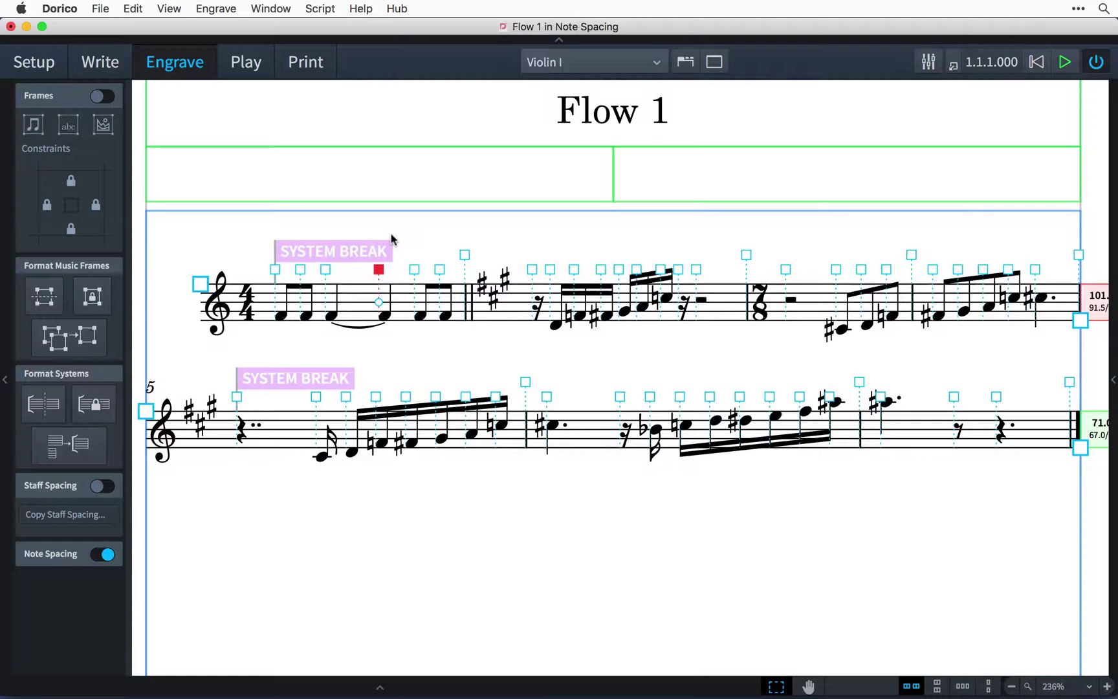
key("alt+Right")
key("alt+Right")
key("alt+Right")
key("alt+Right")
key("alt+Right")
key("alt+Right")
key("alt+Right")
key("alt+Right")
key("alt+Right")
key("alt+Right")
key("alt+Right")
key("alt+Right")
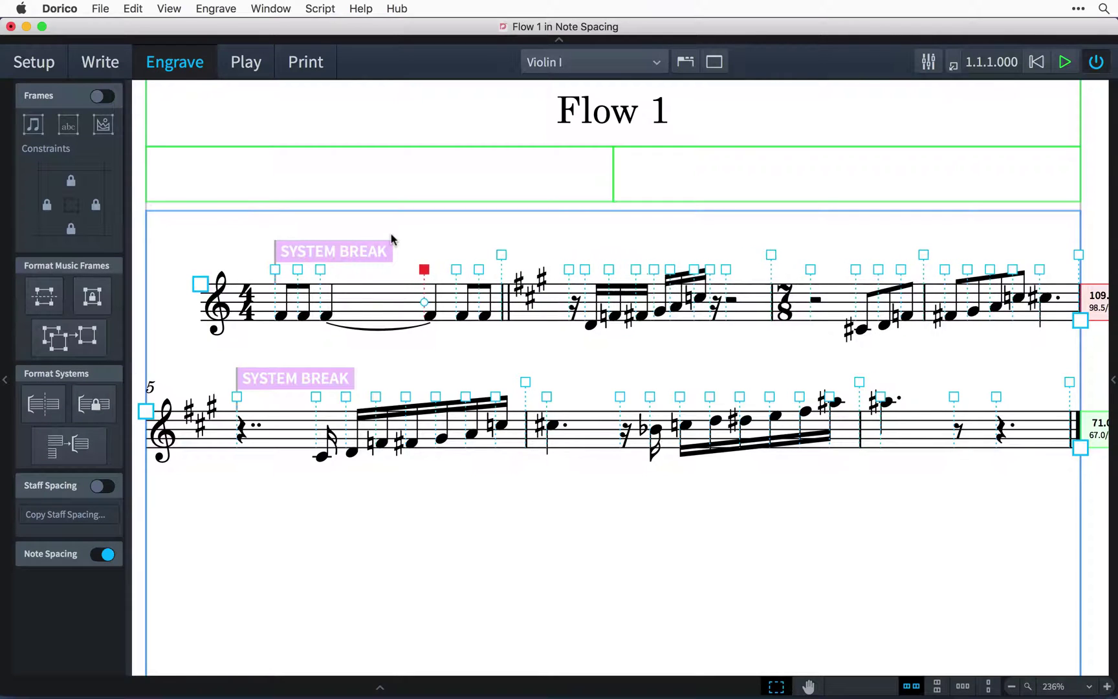
key("alt+Right")
key("alt+Right")
key("alt+Right")
key("alt+Right")
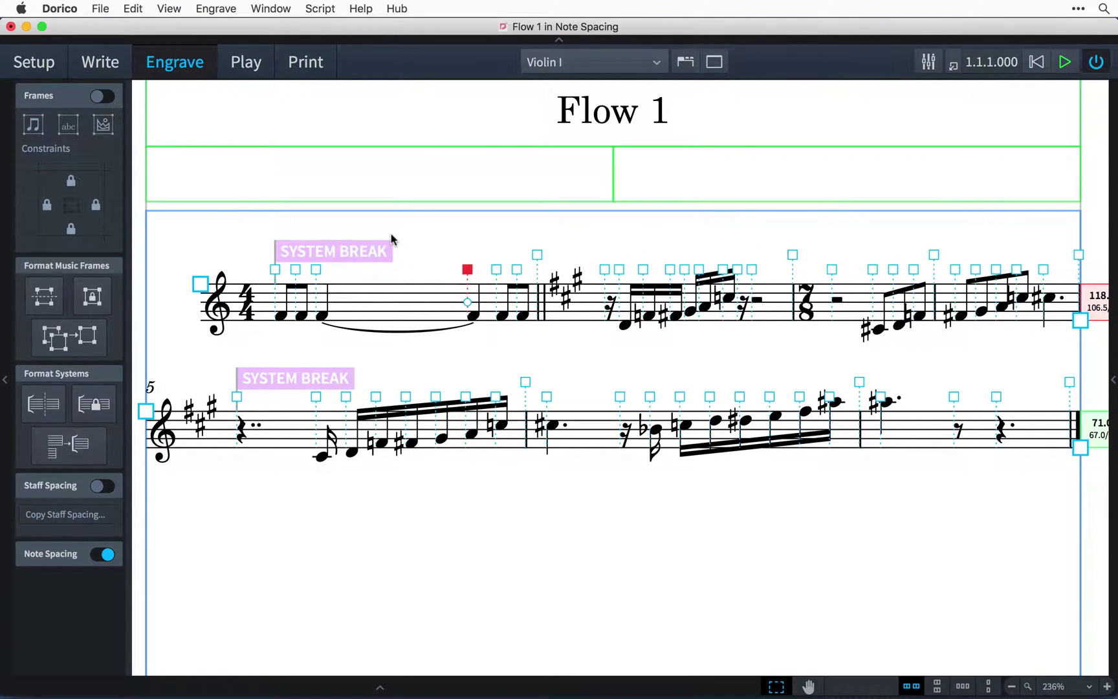
- Reset the layout's note spacing with Engrave > Note Spacing > Reset Layout
left_click(212, 9)
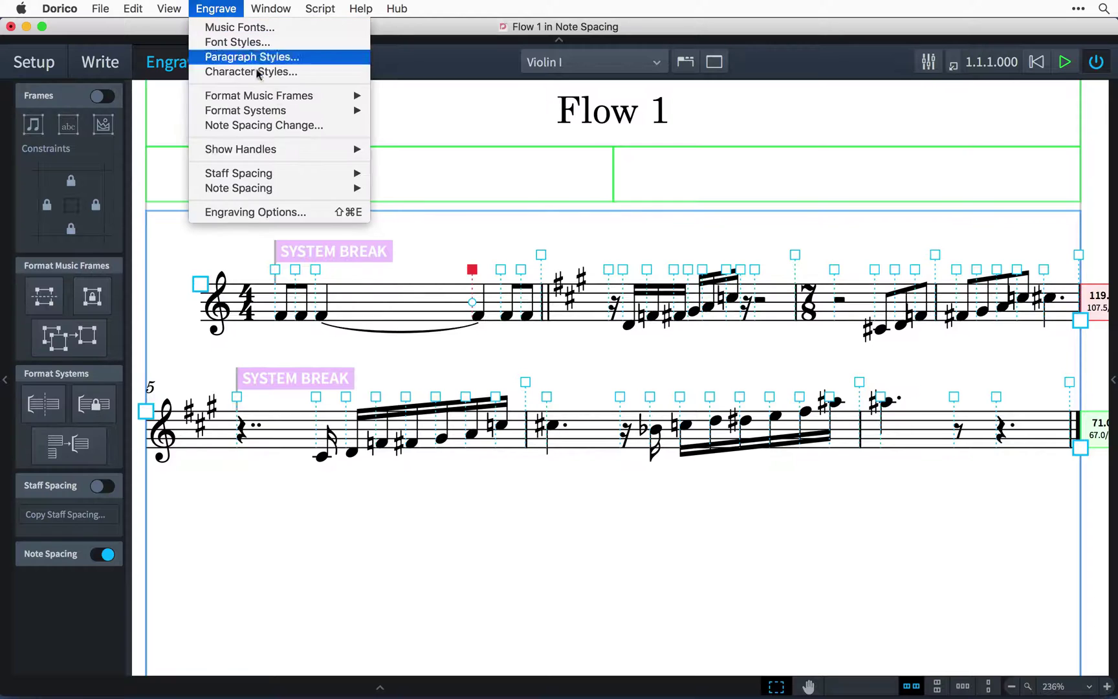
mouse_move(342, 189)
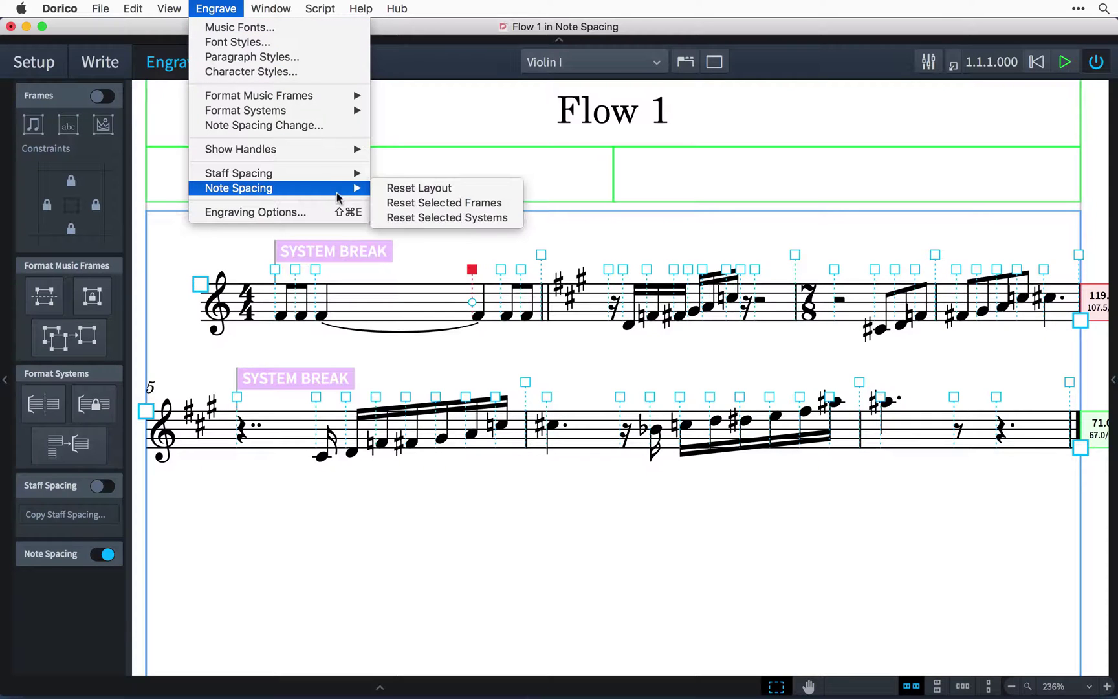
left_click(463, 189)
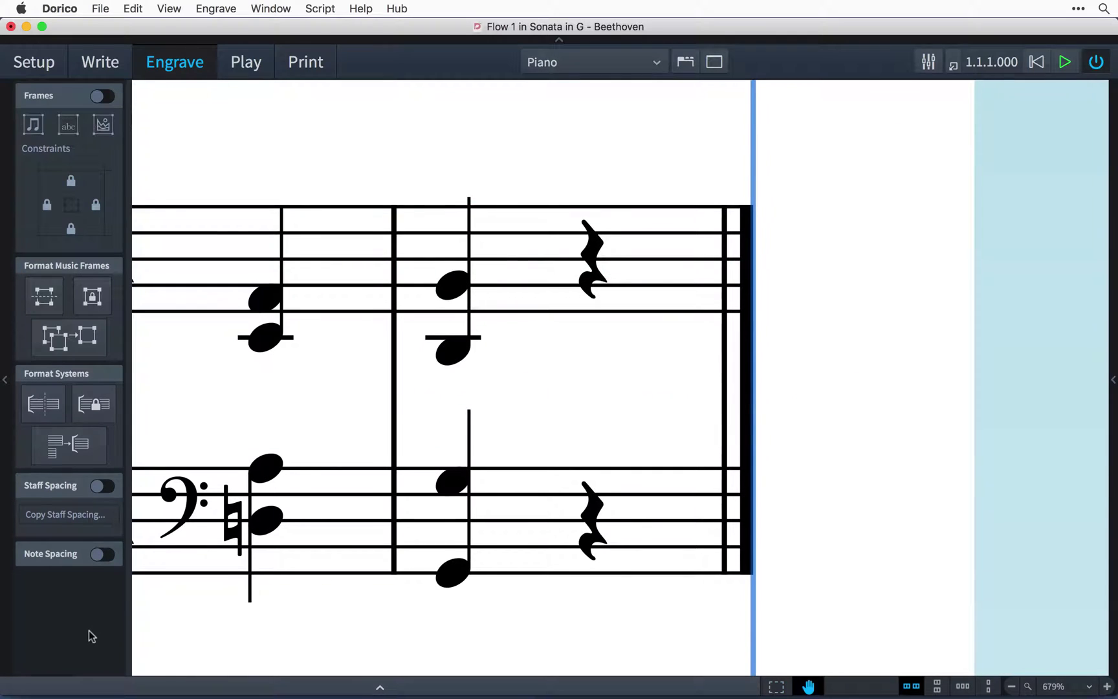
- Show note spacing handles and read the fullness of systems 100 and 103: 59.7% and 87.7%
left_click(102, 555)
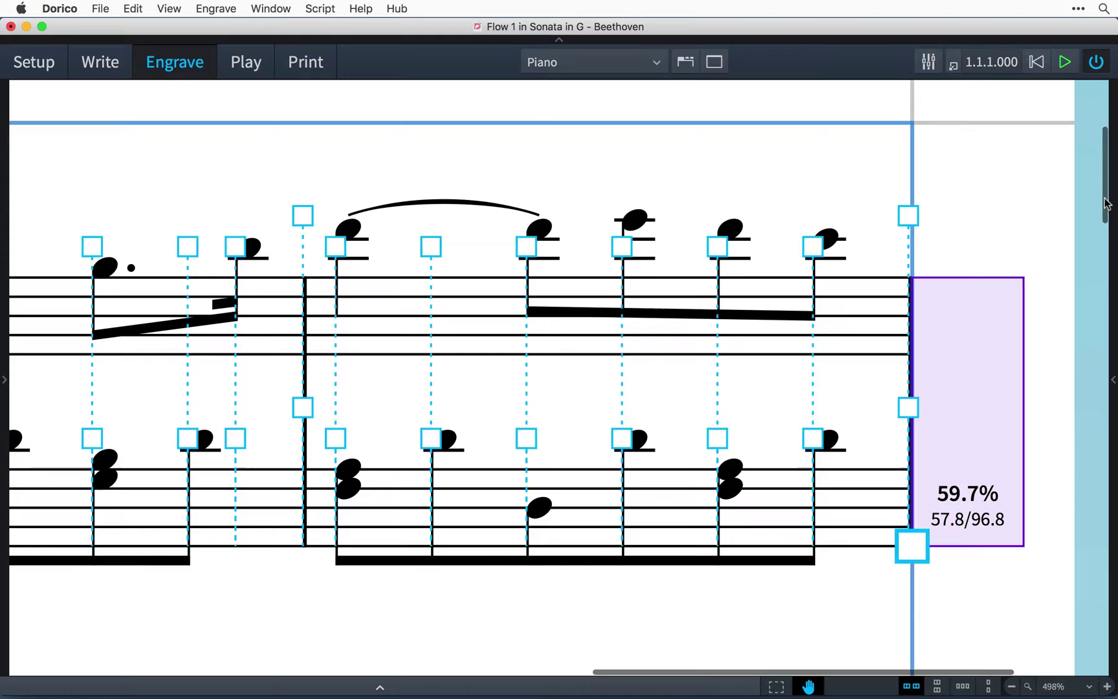
scroll(1105, 204, "down", 10)
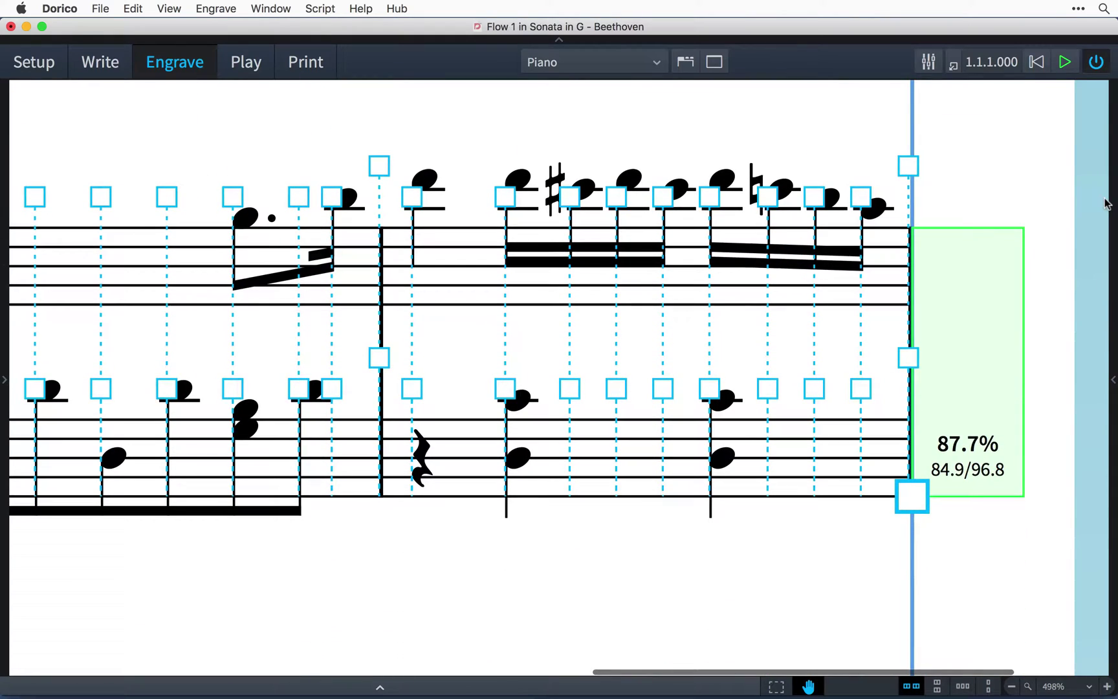
scroll(1105, 205, "down", 10)
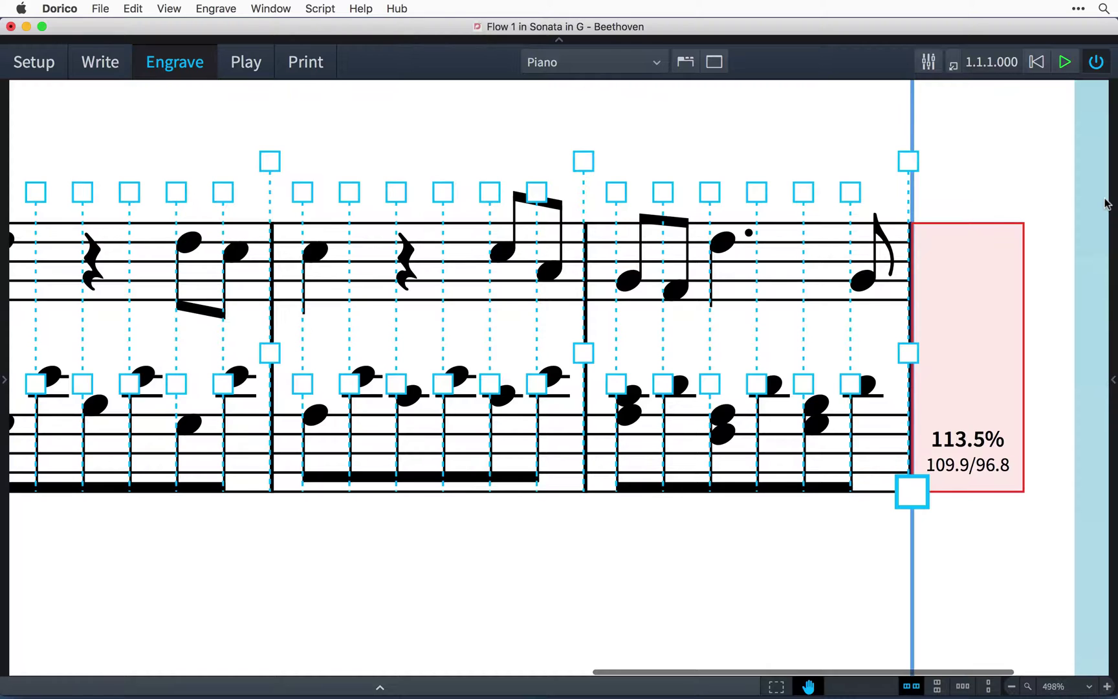
scroll(194, 168, "down", 5)
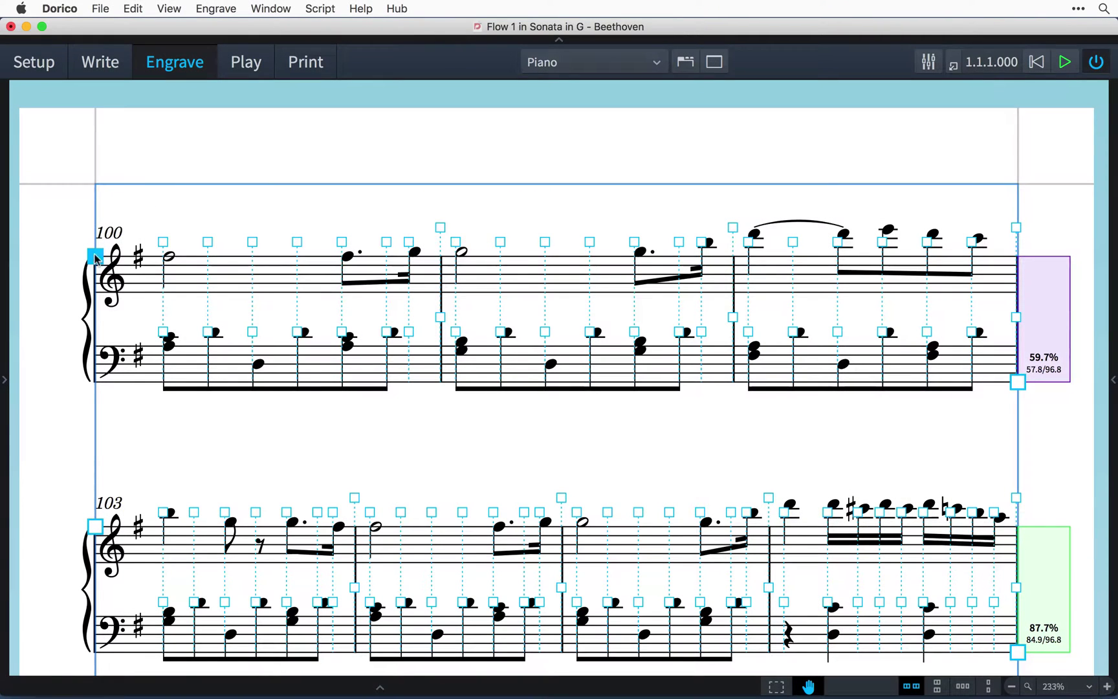
- Indent the start of system 100 by three nudges to the right
left_click(95, 256)
key("alt+Right")
key("alt+Right")
key("alt+Right")
key("alt+Right")
key("alt+Right")
key("alt+Right")
key("alt+Right")
key("alt+Right")
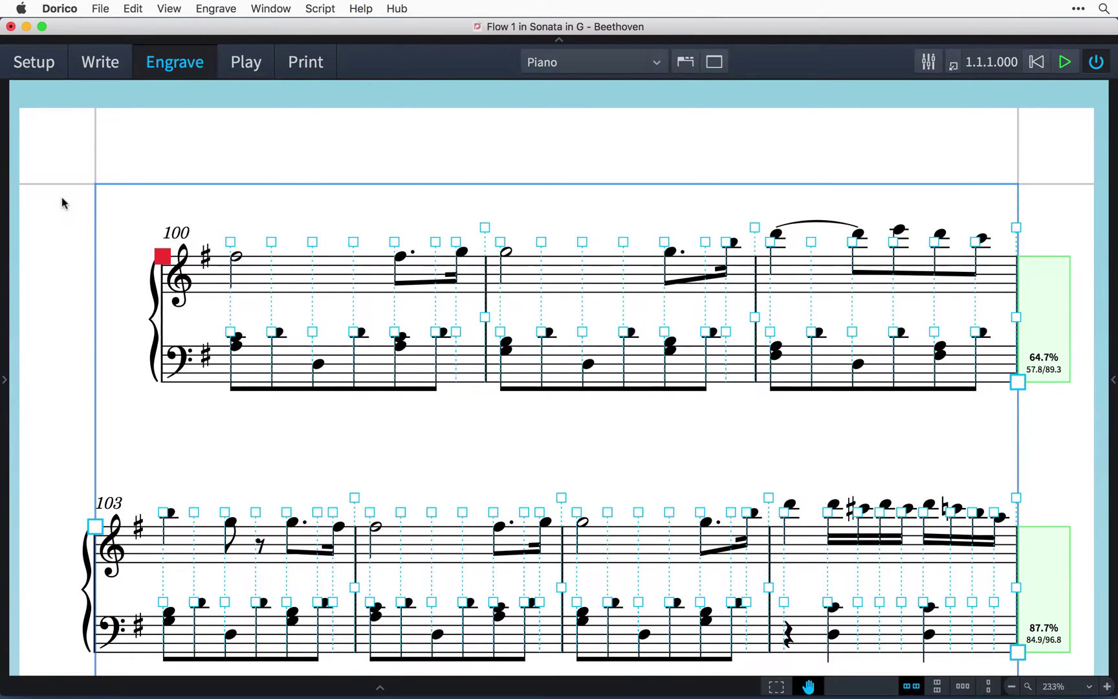
key("alt+Right")
key("alt+Right")
key("alt+Right")
key("alt+Right")
key("alt+Right")
key("alt+Right")
key("alt+Right")
key("alt+Right")
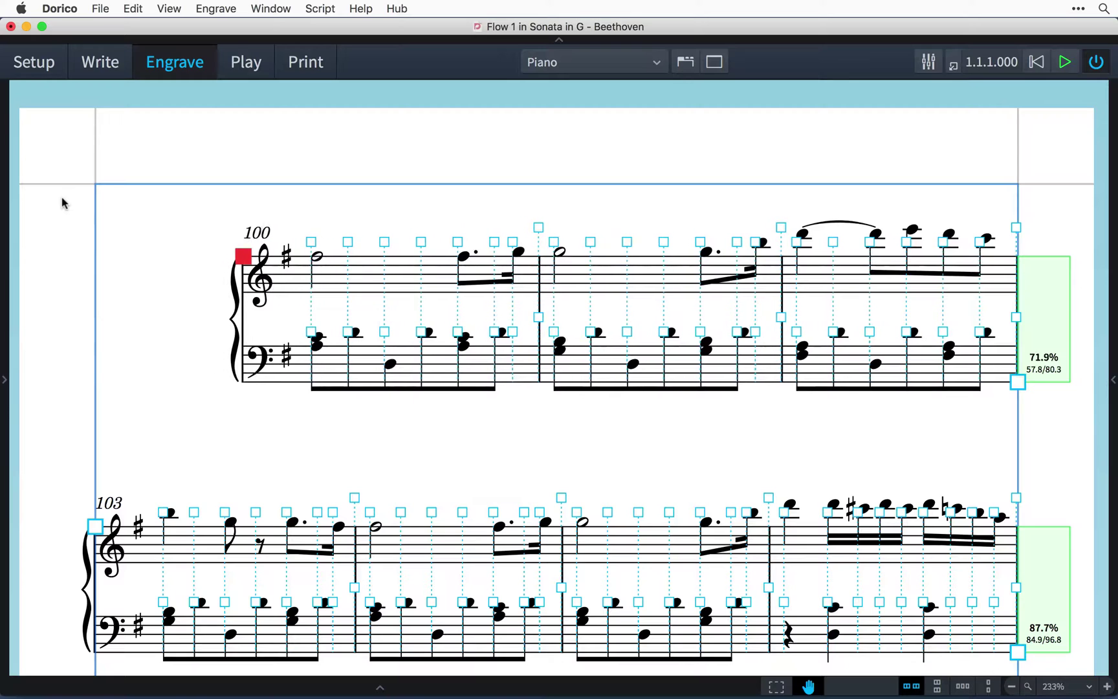
key("alt+Right")
key("alt+Right")
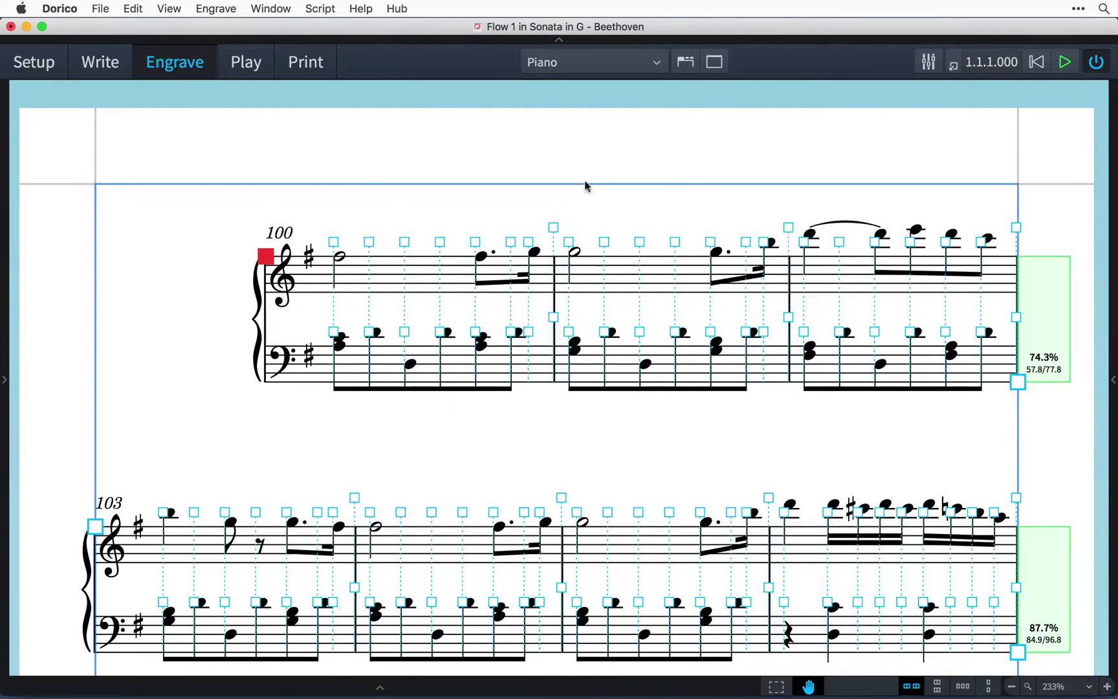
- Pull in the end of system 100 until it is 100% full, then view the page in Write mode
left_click(1018, 382)
key("alt+Left")
key("alt+Left")
key("alt+Left")
key("alt+Left")
key("alt+Left")
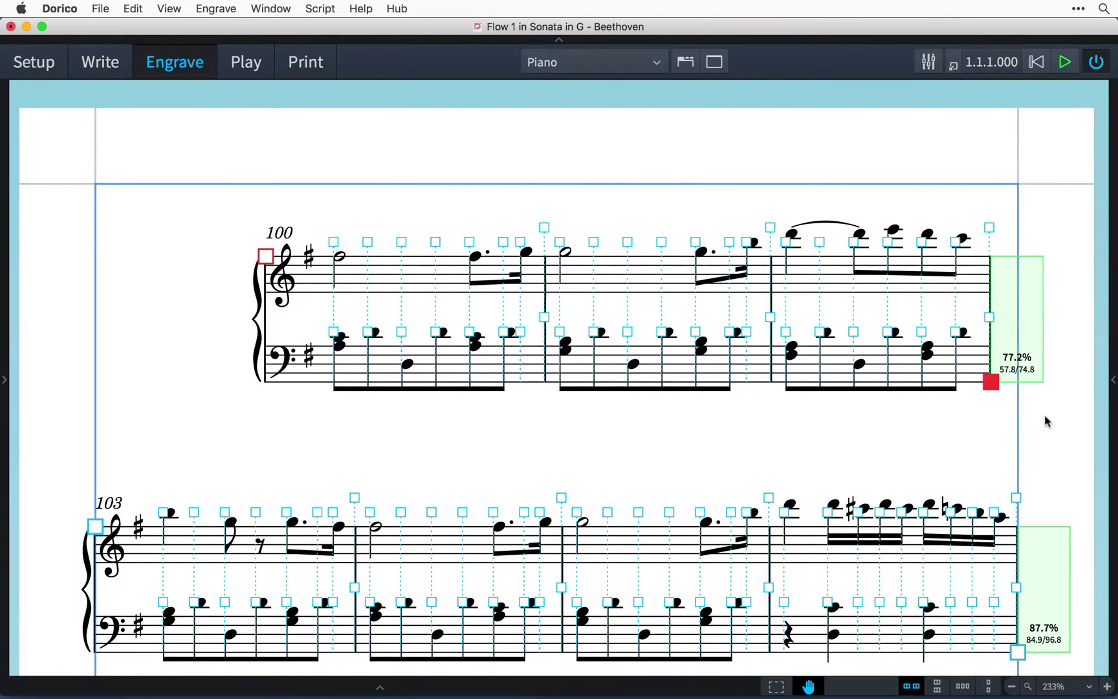
key("alt+Left")
key("alt+Left")
key("alt+Left")
key("alt+Left")
key("alt+Left")
key("alt+Left")
key("alt+Left")
key("alt+Left")
key("alt+Left")
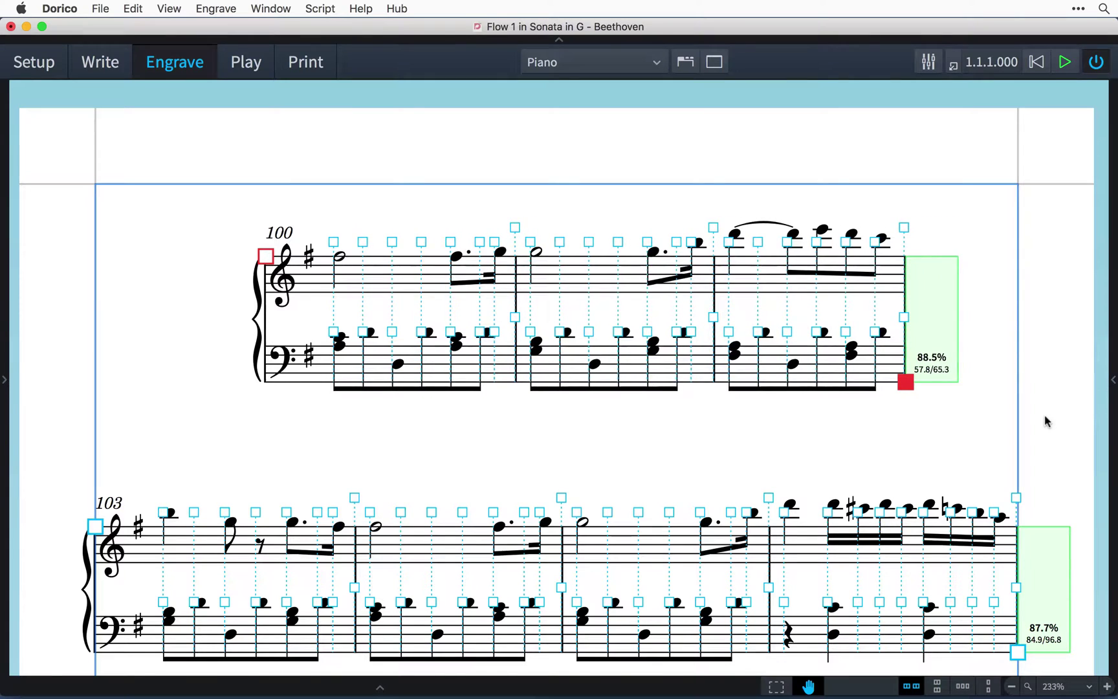
key("alt+Left")
key("alt+Left")
key("alt+Left")
key("alt+Left")
key("alt+Left")
key("alt+Left")
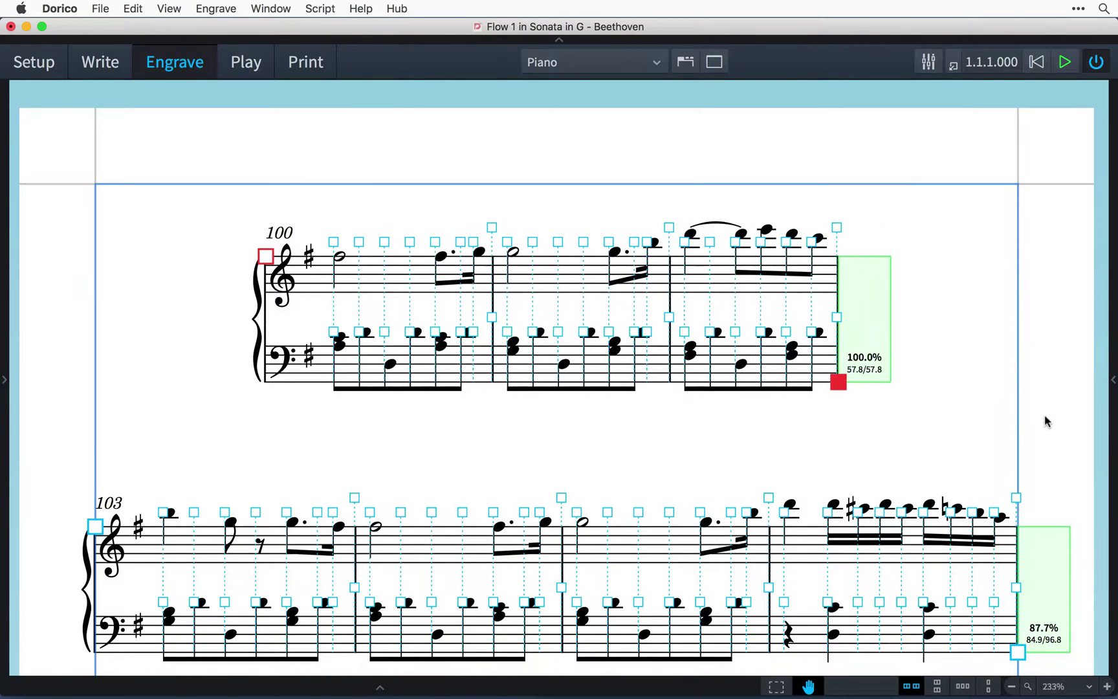
left_click(90, 50)
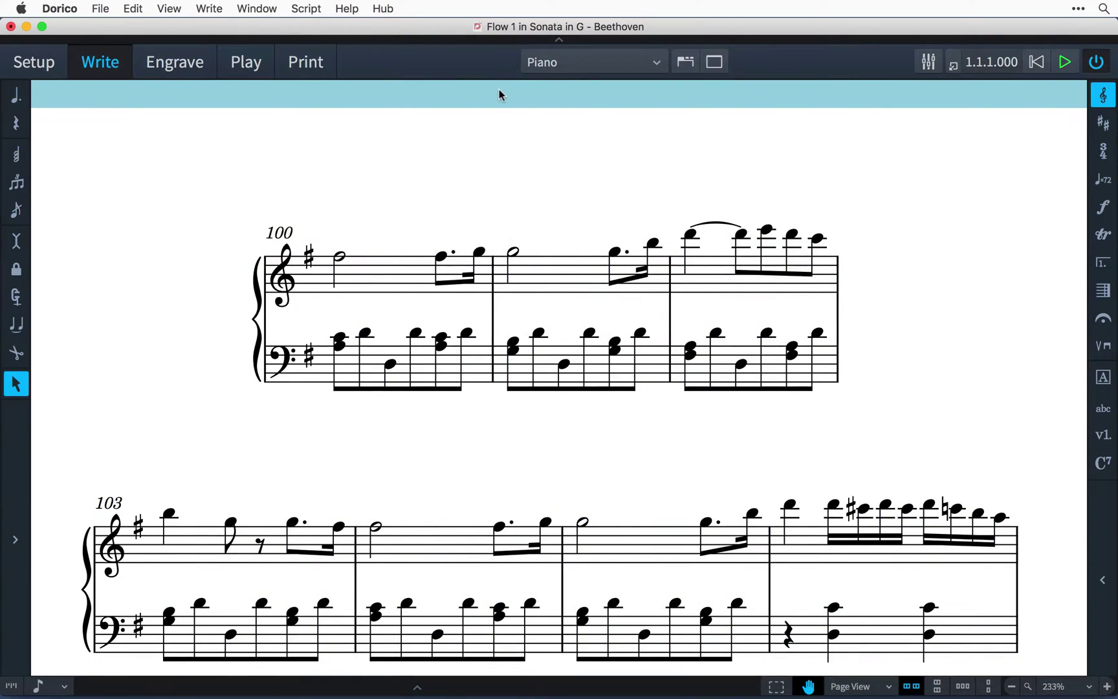
scroll(499, 91, "down", 10)
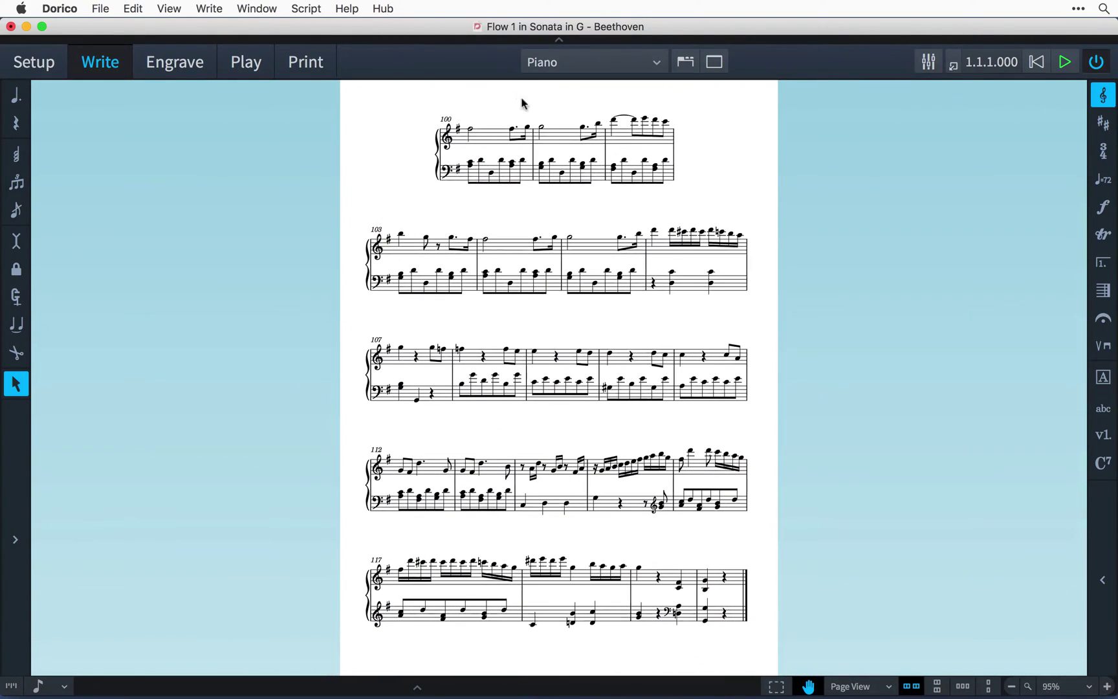